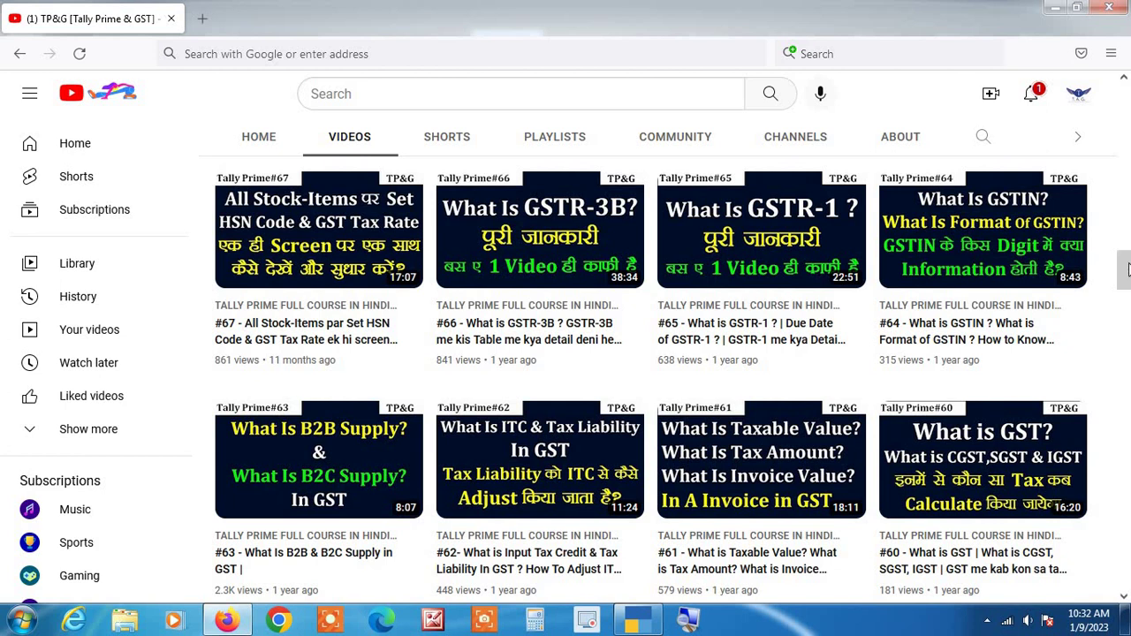
Step: Look further down the channel's video list and switch from the browser to TallyPrime
drag(1127, 269, 1127, 371)
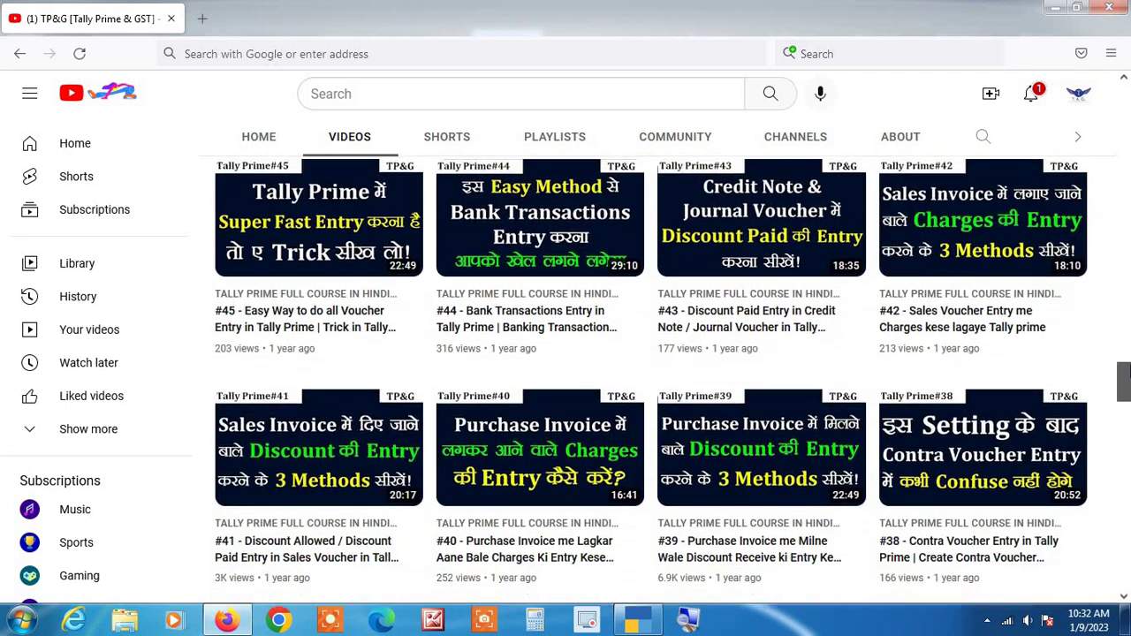
click(1053, 8)
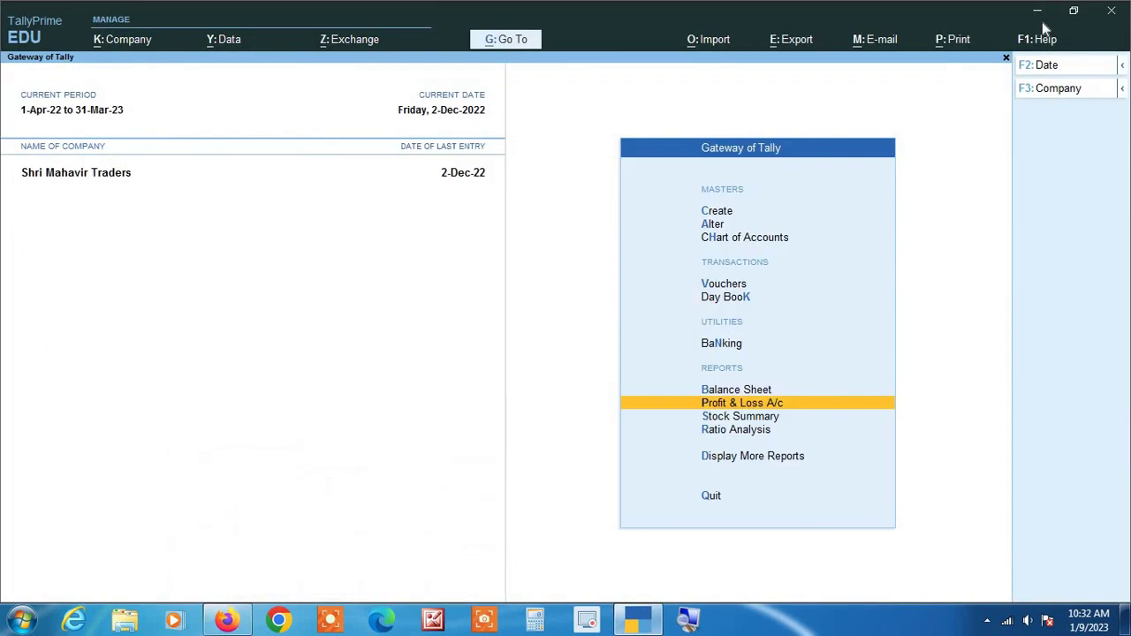
key(Up)
key(Up)
key(Up)
key(Up)
key(Up)
key(Up)
key(Up)
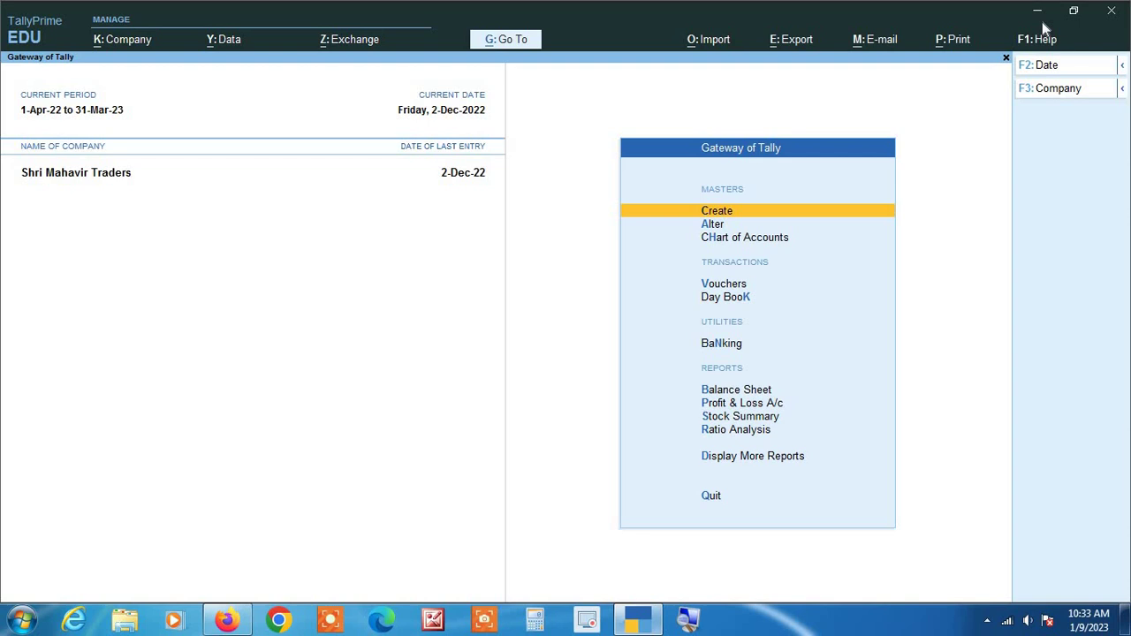
Step: Open the Profit & Loss A/c report for Shri Mahavir Traders and expand it to the detailed view
key(Down)
key(Down)
key(Down)
key(Down)
key(Down)
key(Down)
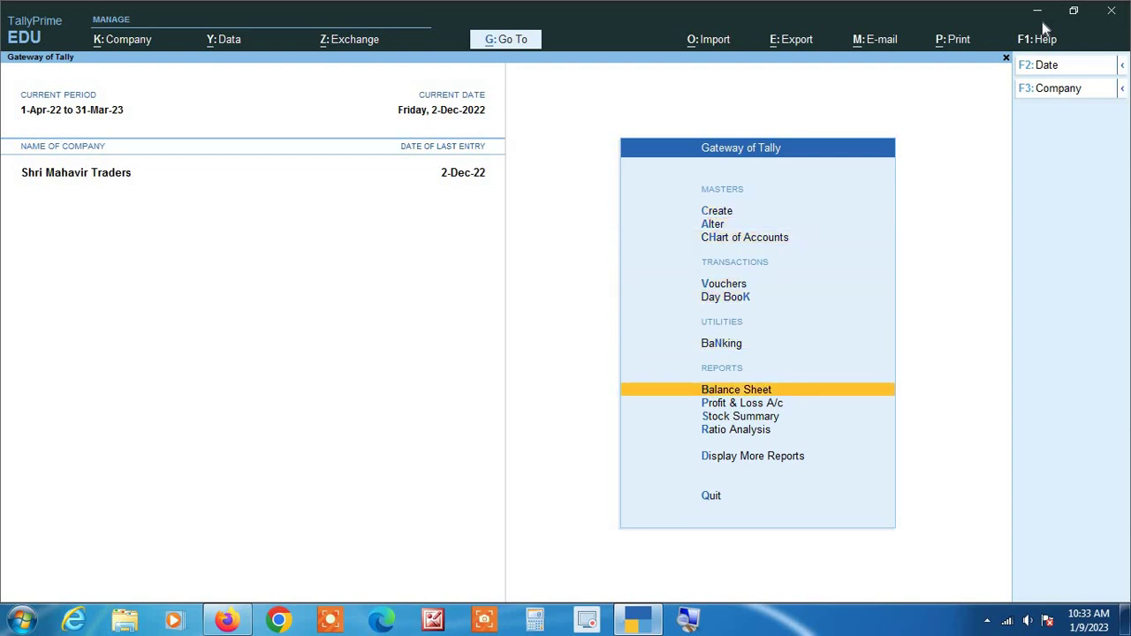
key(Down)
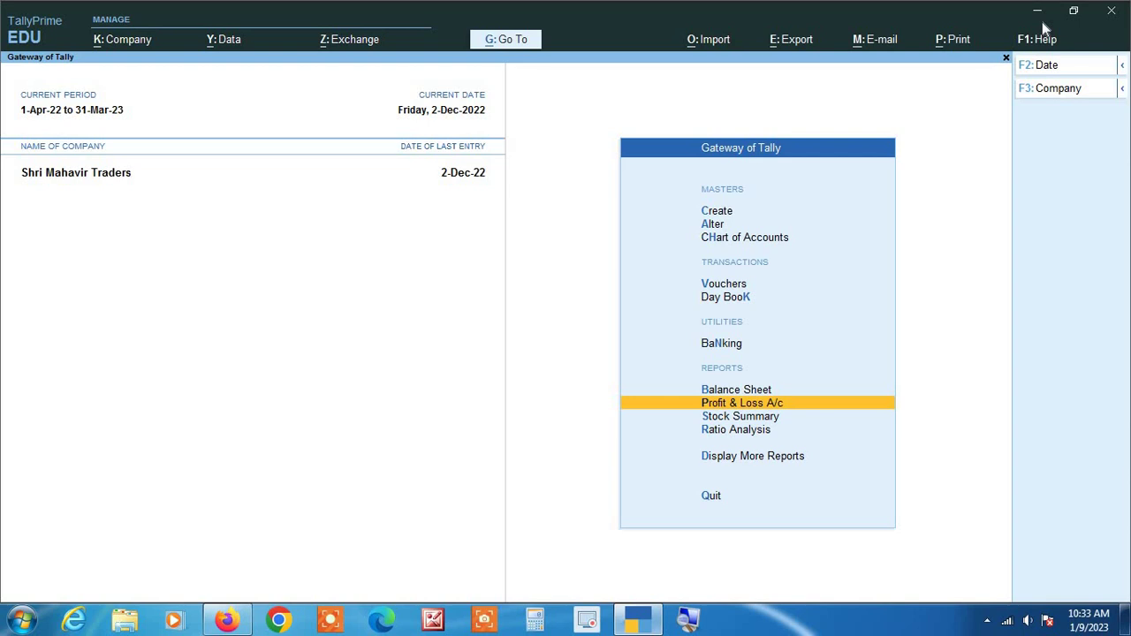
key(Return)
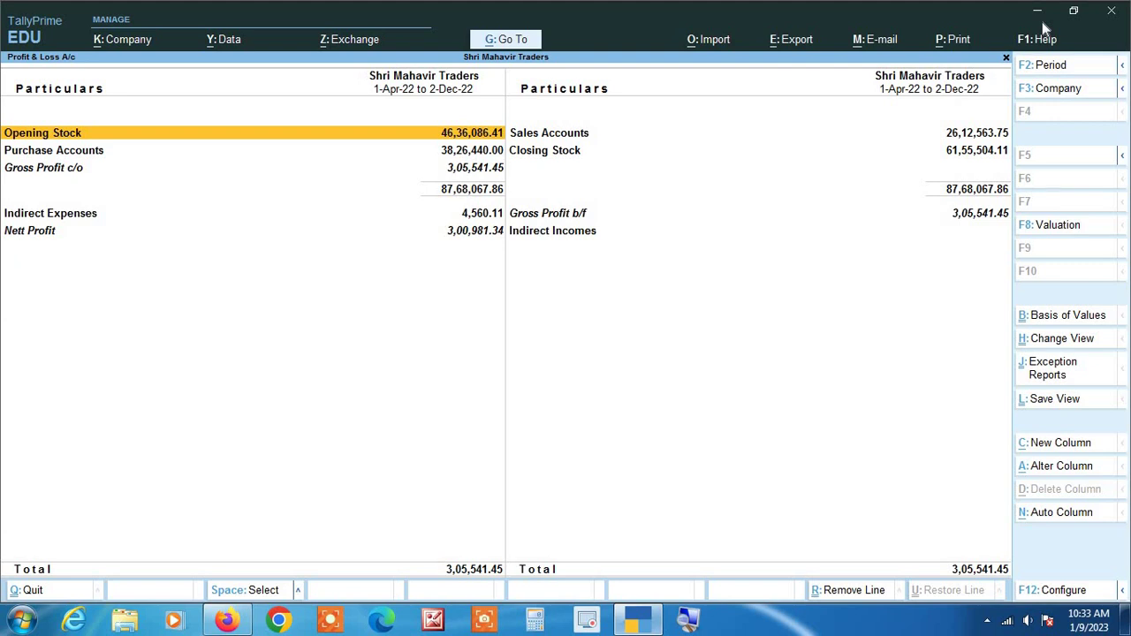
key(alt+F5)
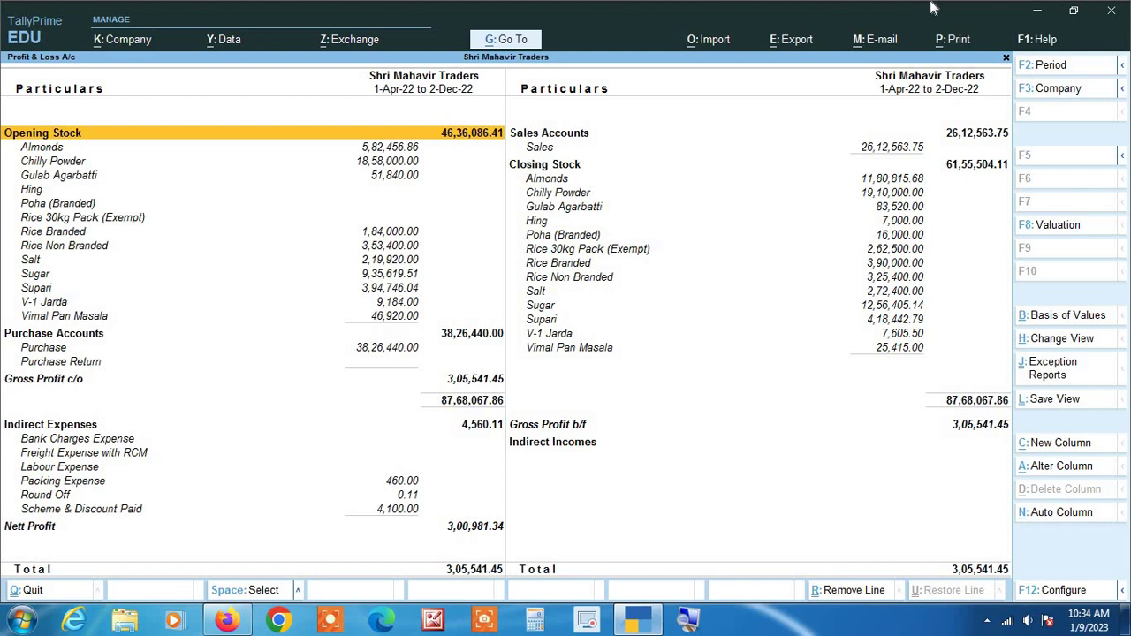
Step: Start exporting the current Profit & Loss A/c report and open its export configuration
click(790, 41)
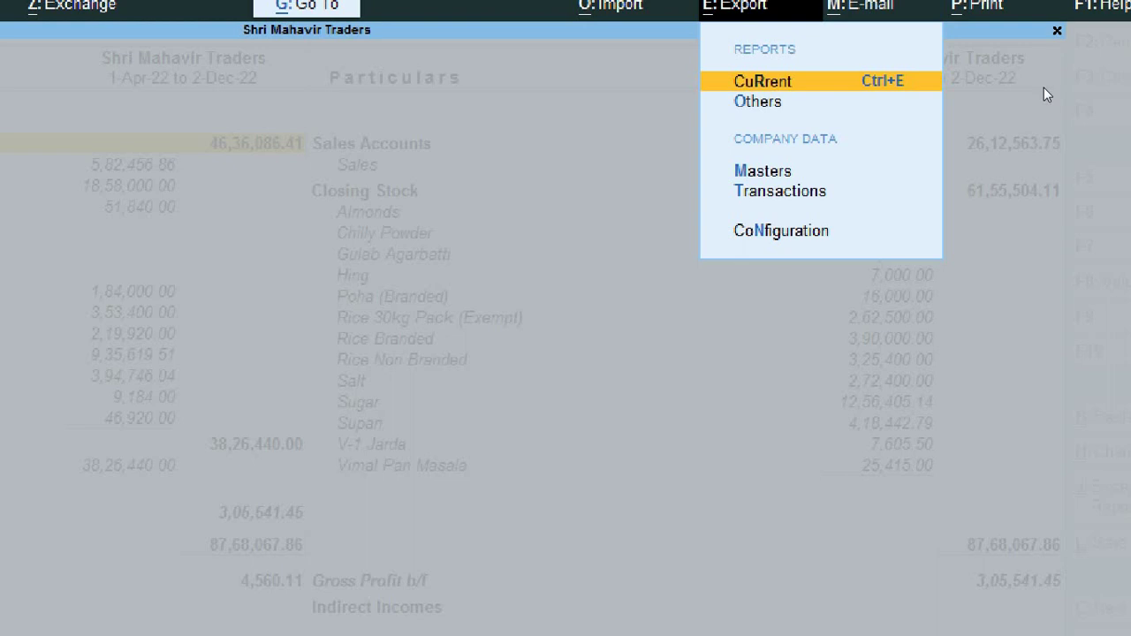
key(Return)
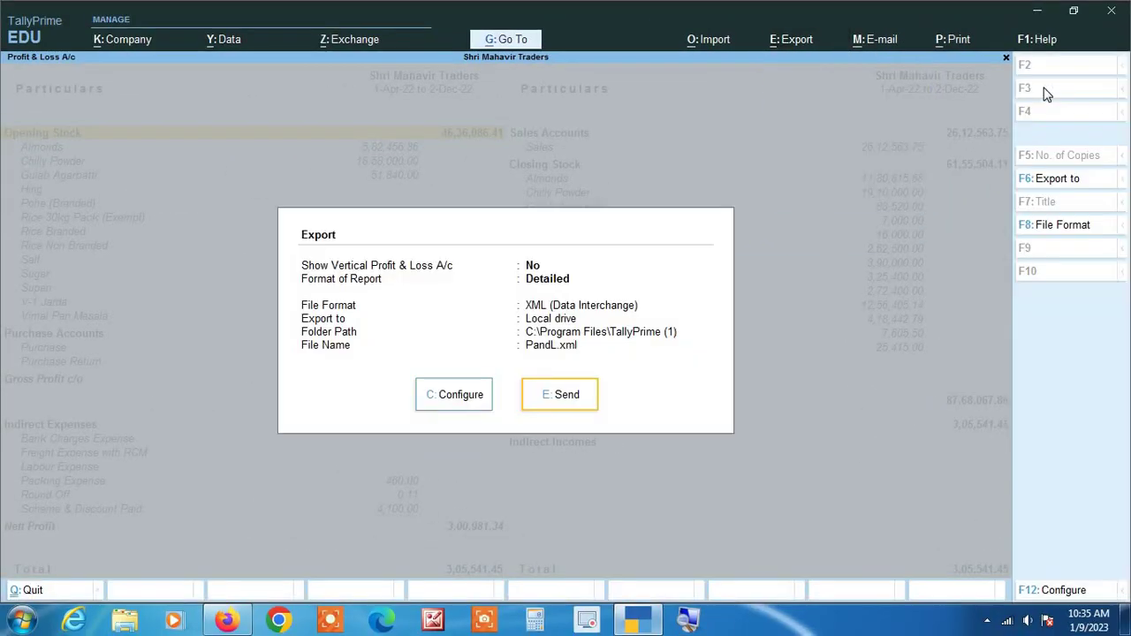
click(687, 619)
key(Left)
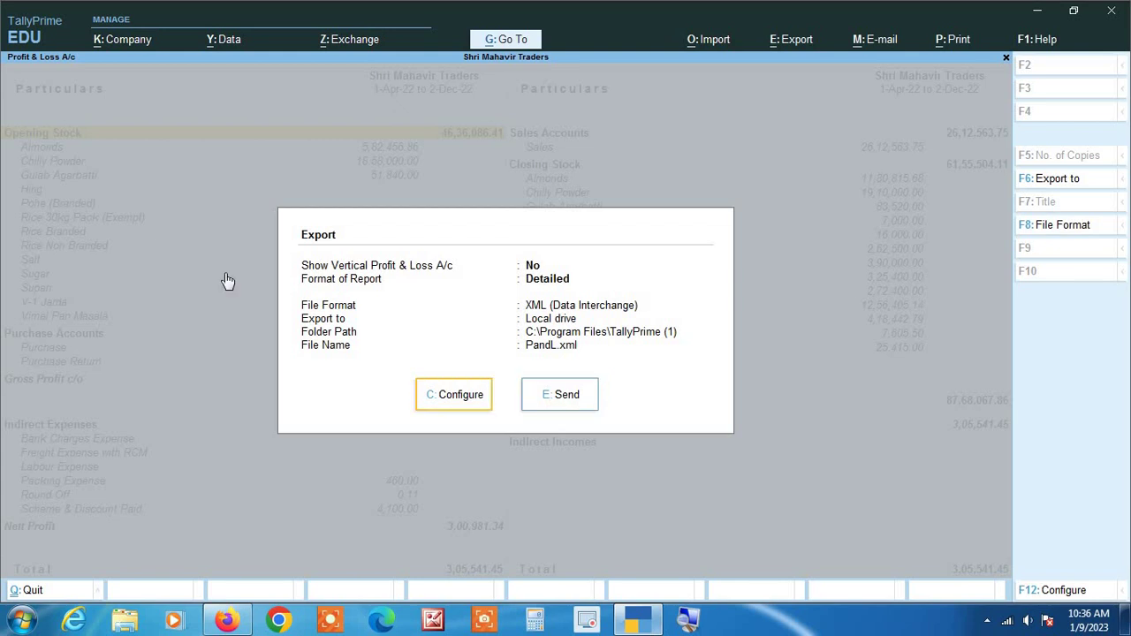
key(Return)
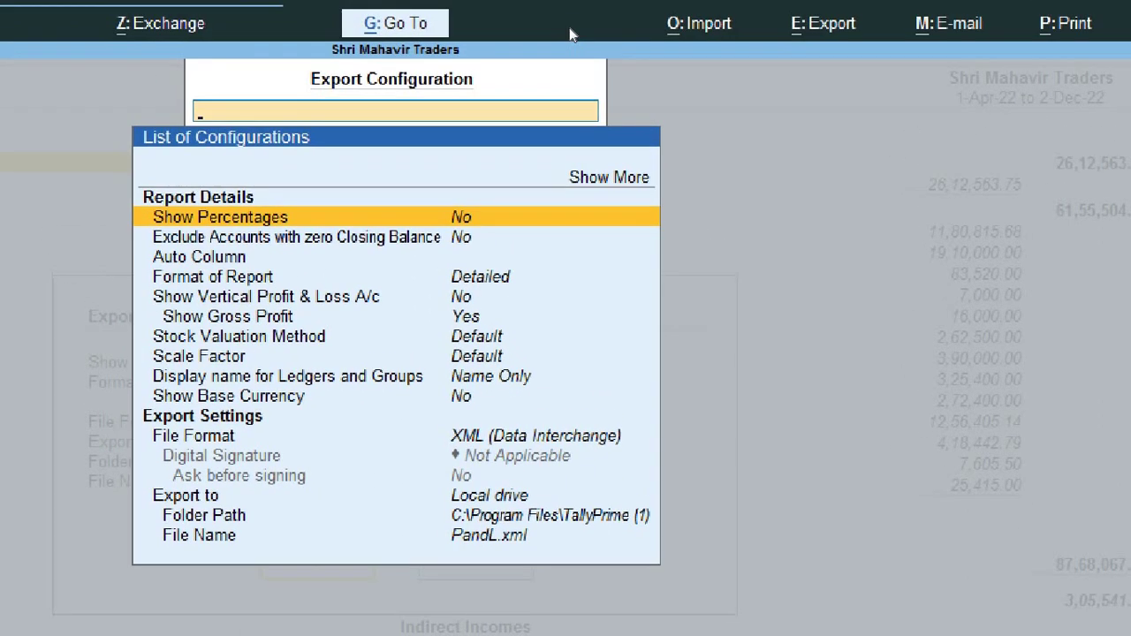
Step: Expand the list of export configurations to show more options
key(Up)
key(Up)
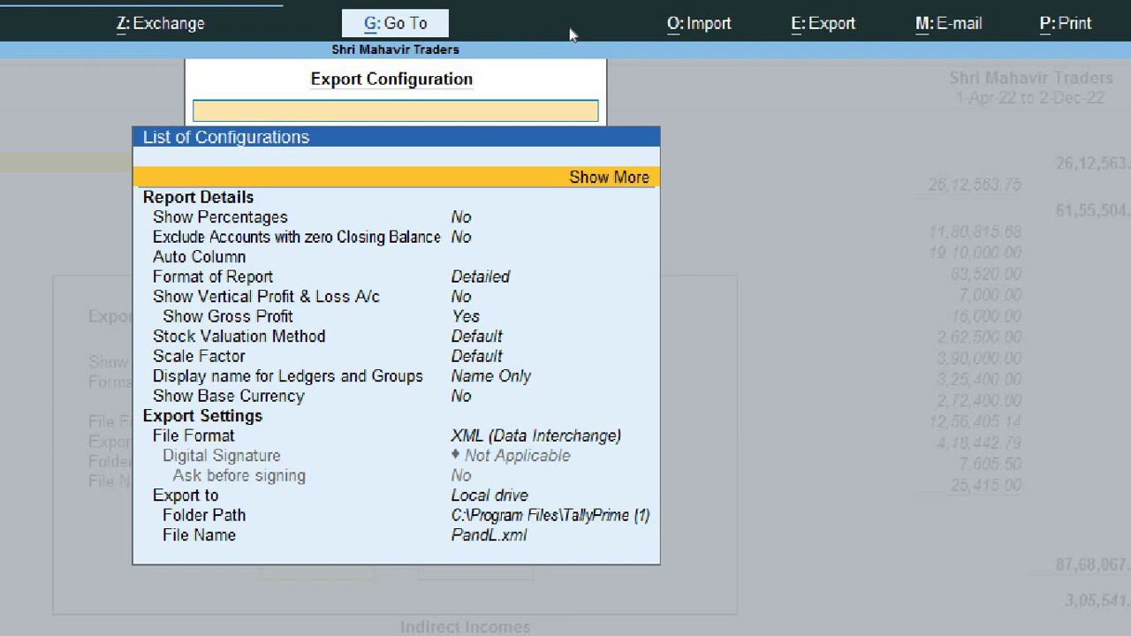
key(ctrl+b)
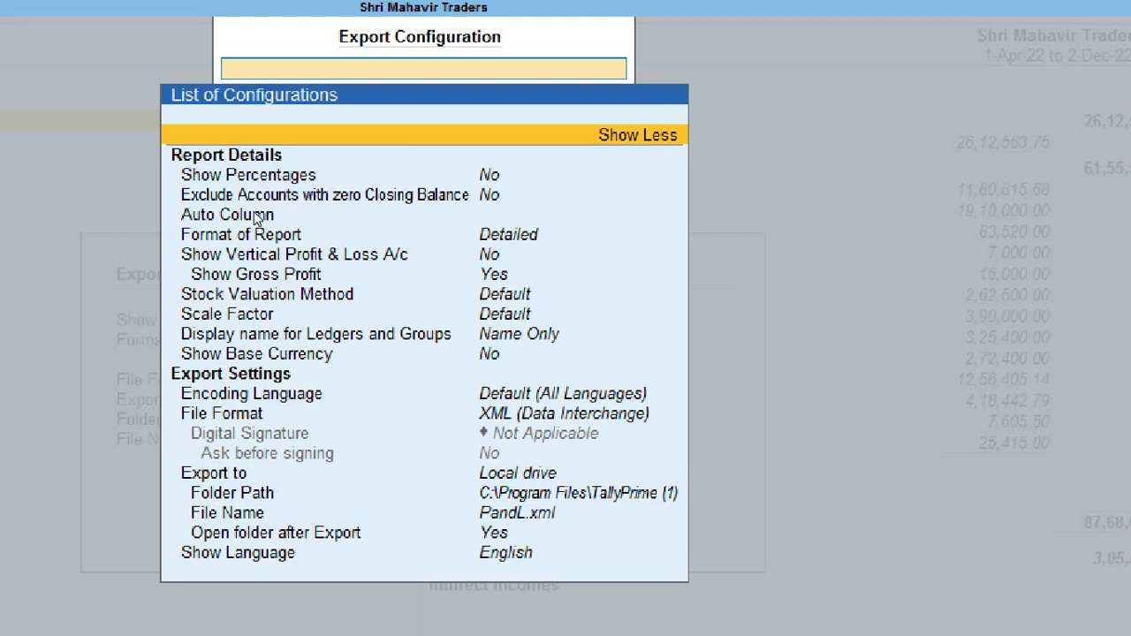
Step: Examine the Report Details options in the export configuration, from Show Percentages through Show Base Currency
key(Down)
key(Down)
key(Down)
key(Down)
key(Down)
key(Down)
key(Down)
key(Down)
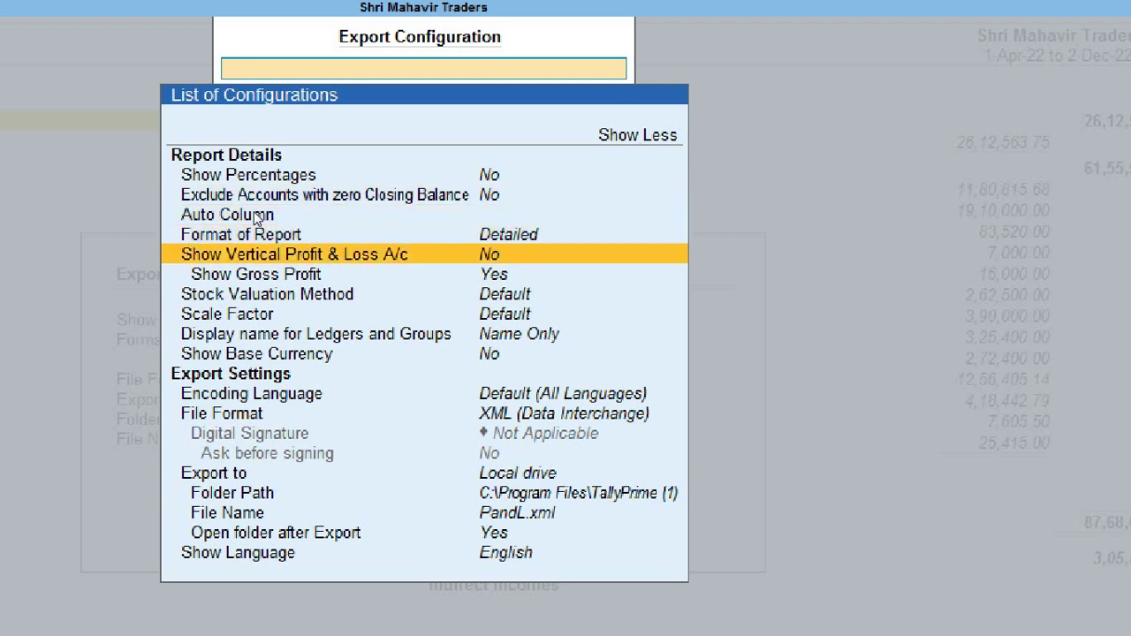
key(Down)
key(Down)
key(Down)
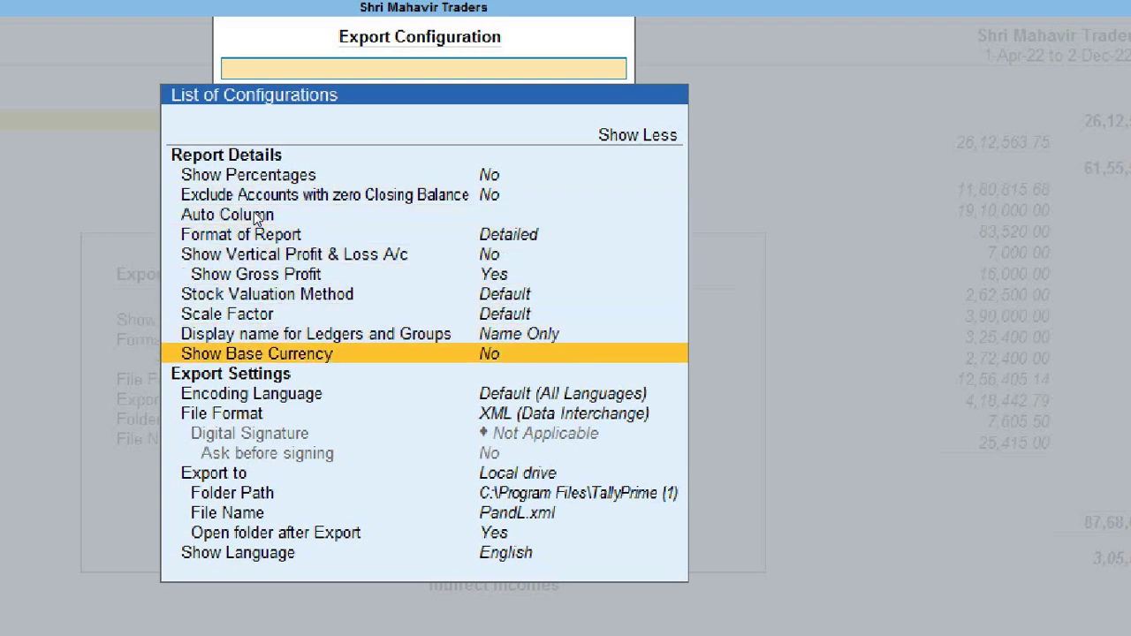
key(Up)
key(Up)
key(Up)
key(Up)
key(Up)
key(Up)
key(Up)
key(Up)
key(Up)
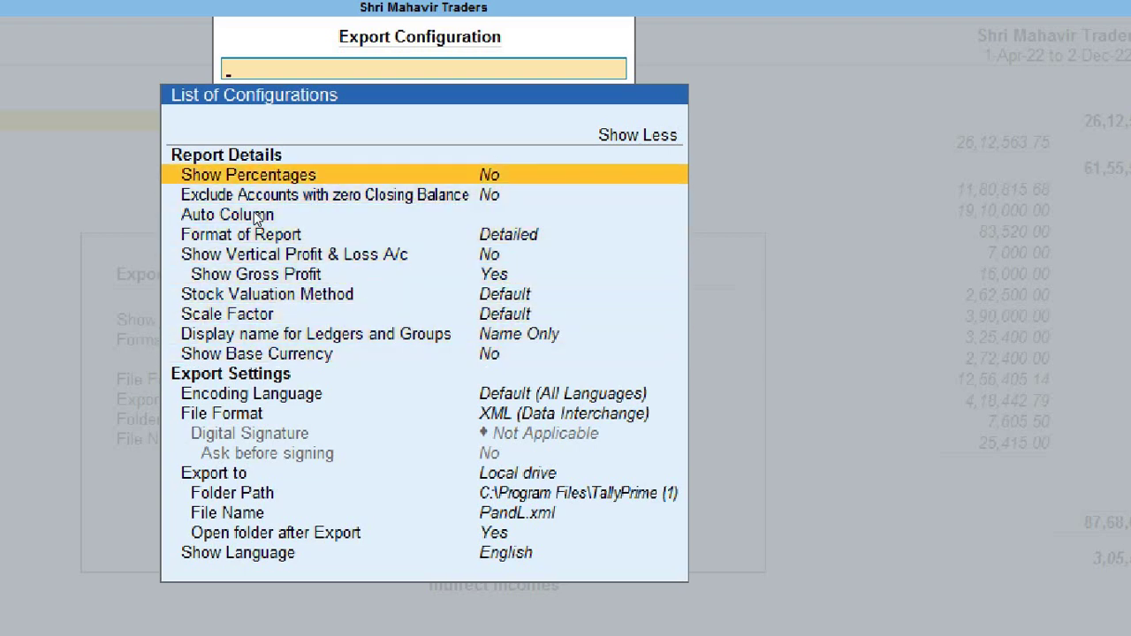
key(Down)
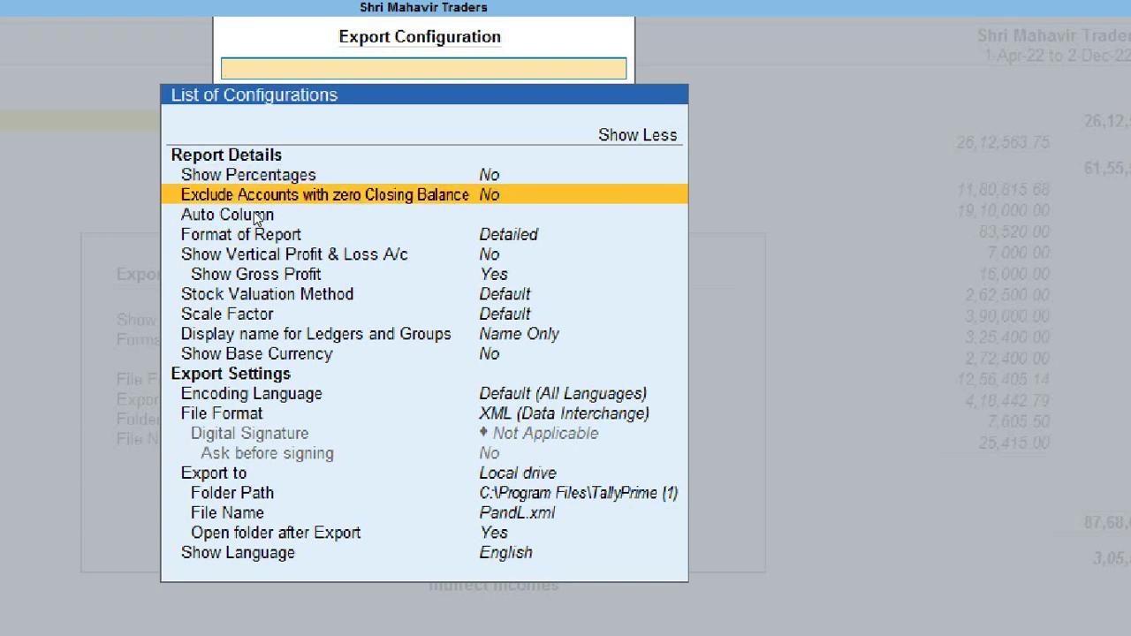
key(Down)
key(Down)
key(Down)
key(Down)
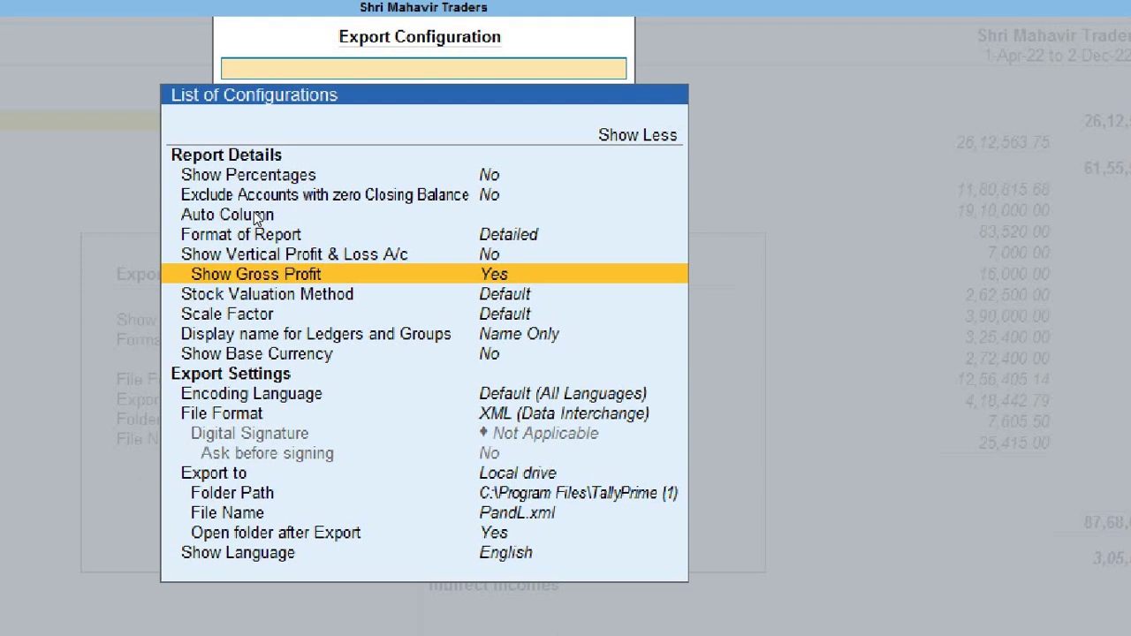
key(Up)
key(Up)
key(Up)
key(Up)
key(Up)
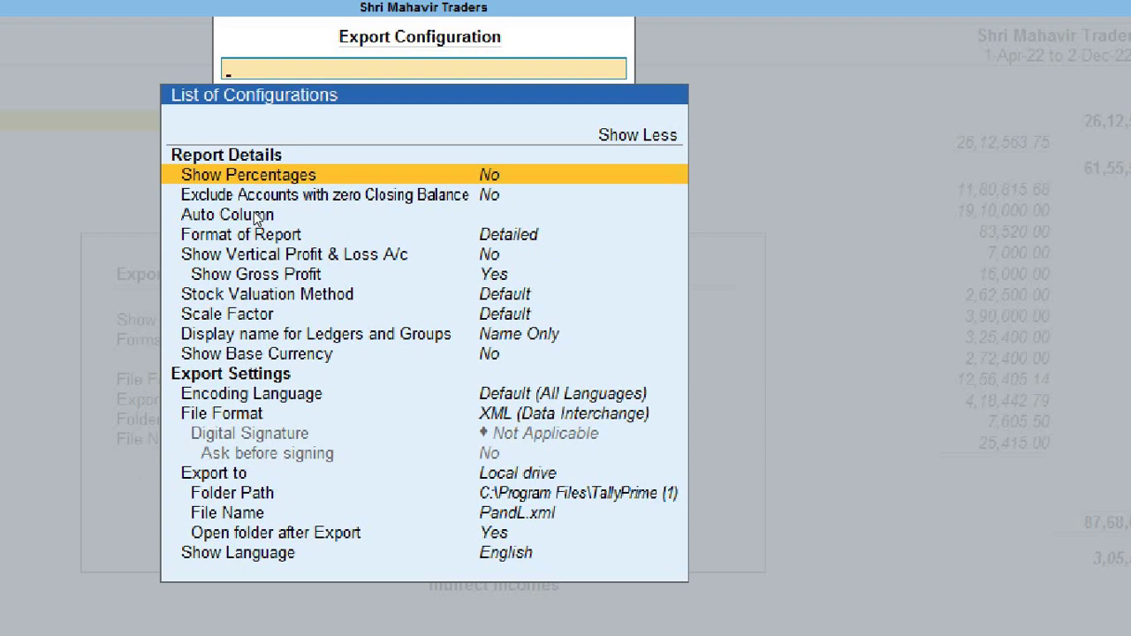
key(Down)
key(Down)
key(Down)
key(Down)
key(Down)
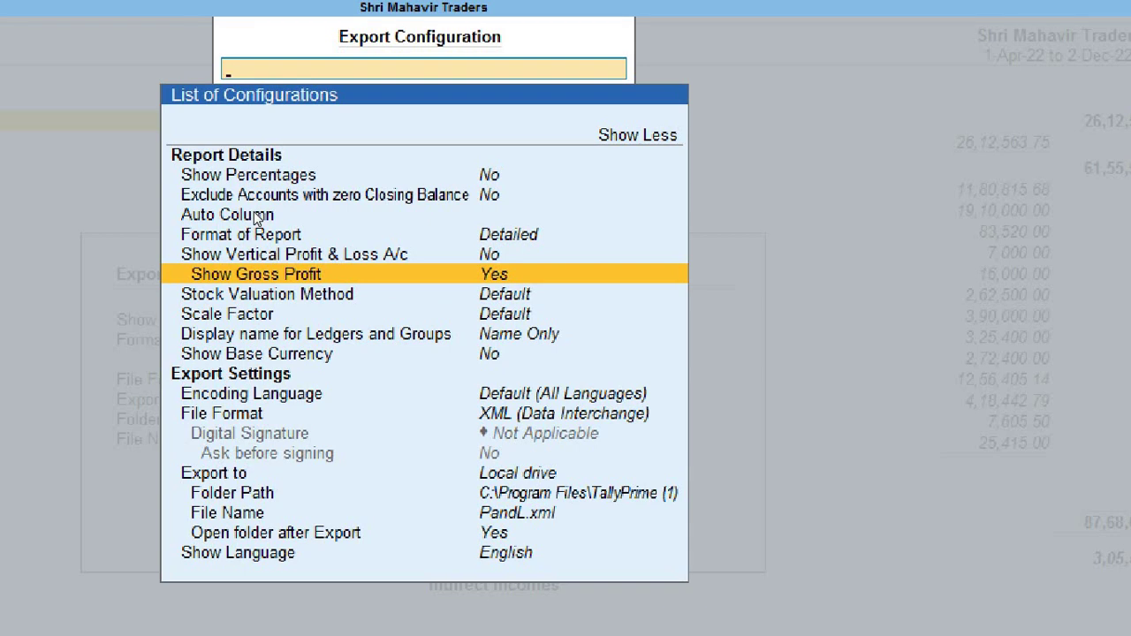
key(Up)
key(Up)
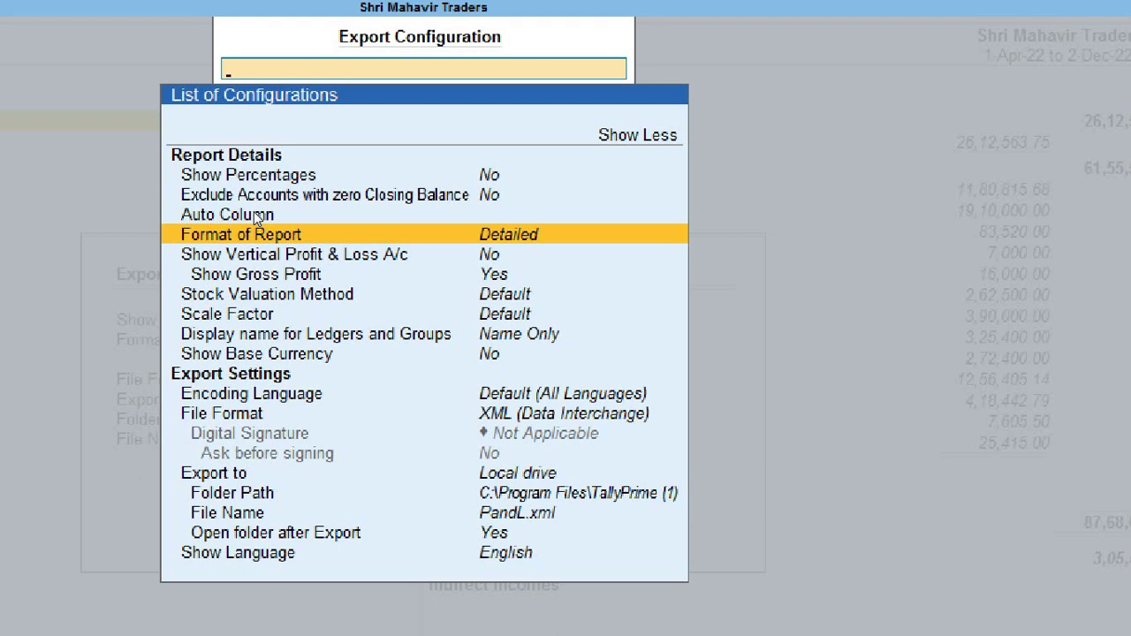
key(Down)
key(Down)
key(Down)
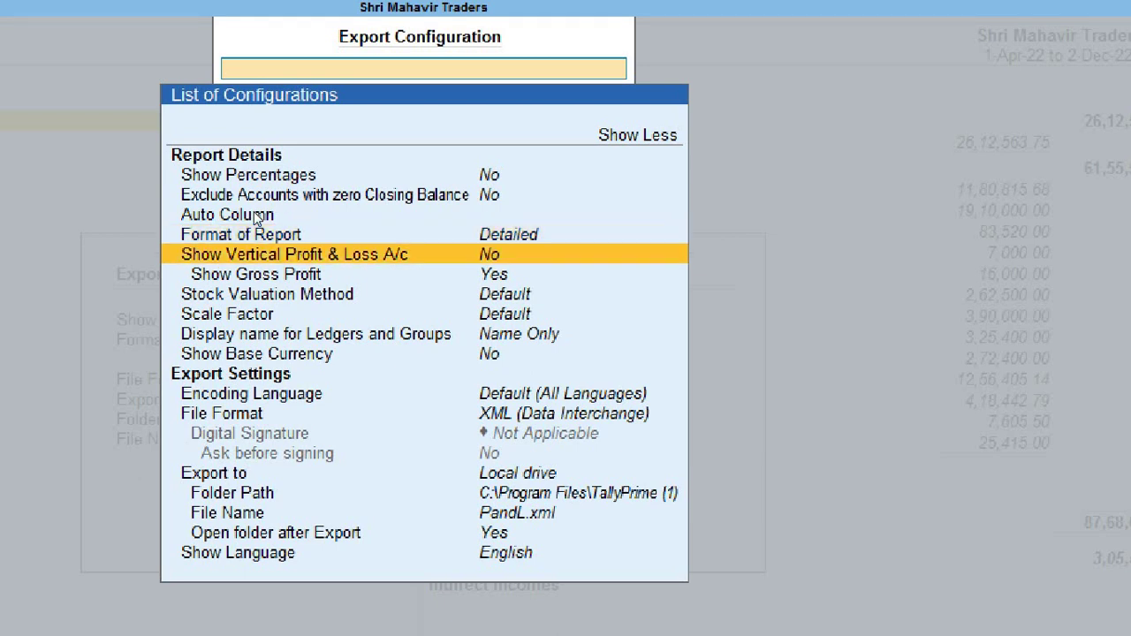
key(Down)
key(Down)
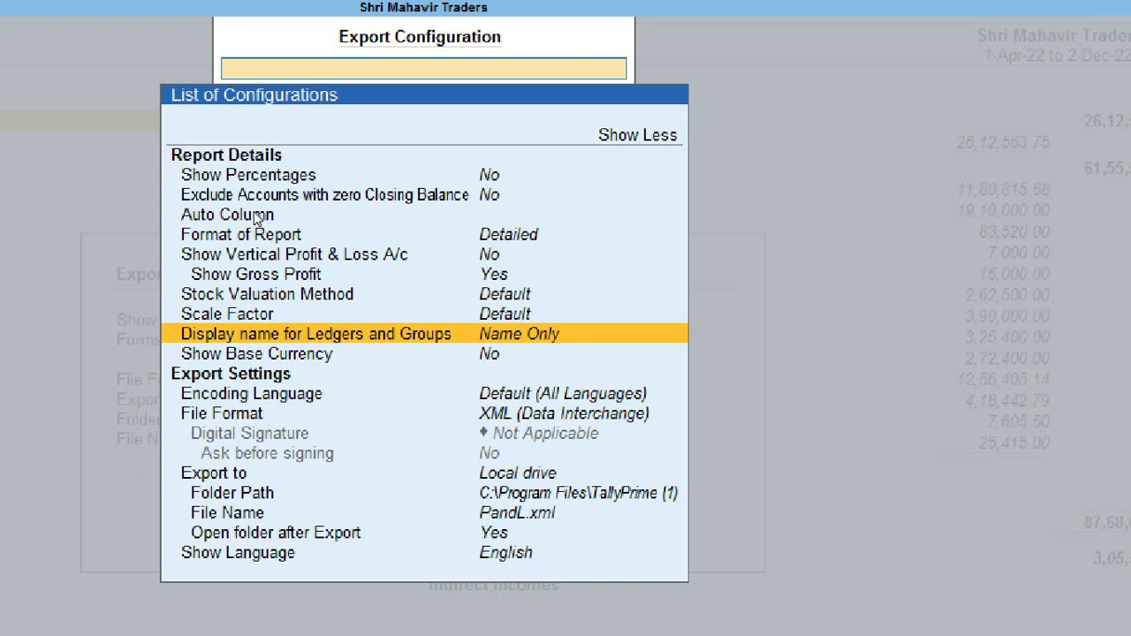
key(Up)
key(Up)
key(Up)
key(Up)
key(Up)
key(Up)
key(Up)
key(Up)
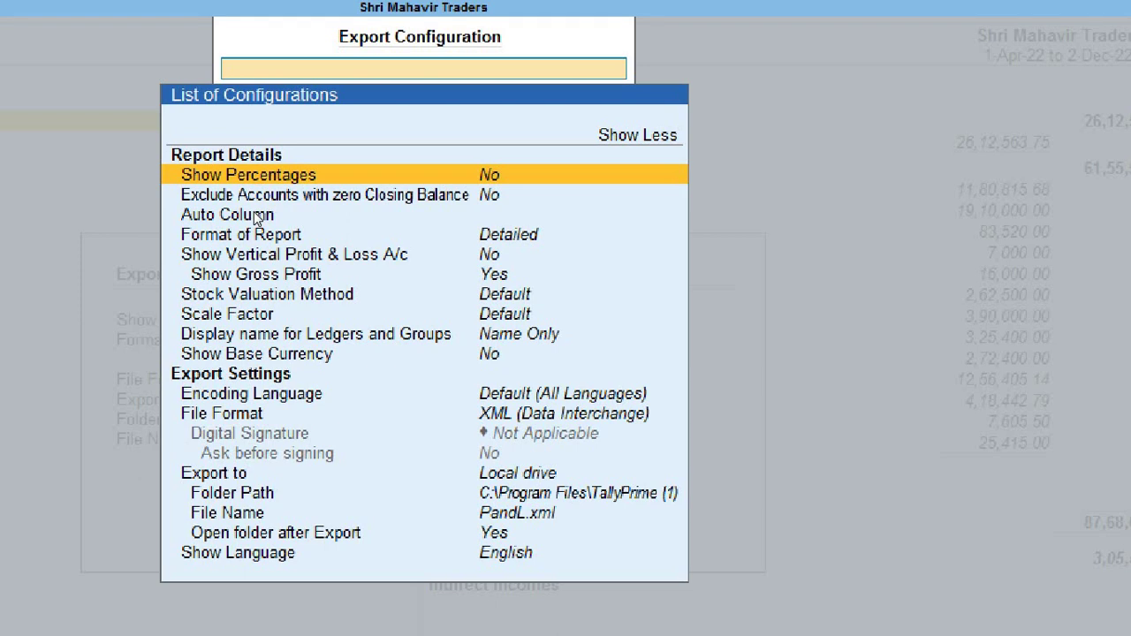
key(Down)
key(Down)
key(Down)
key(Down)
key(Down)
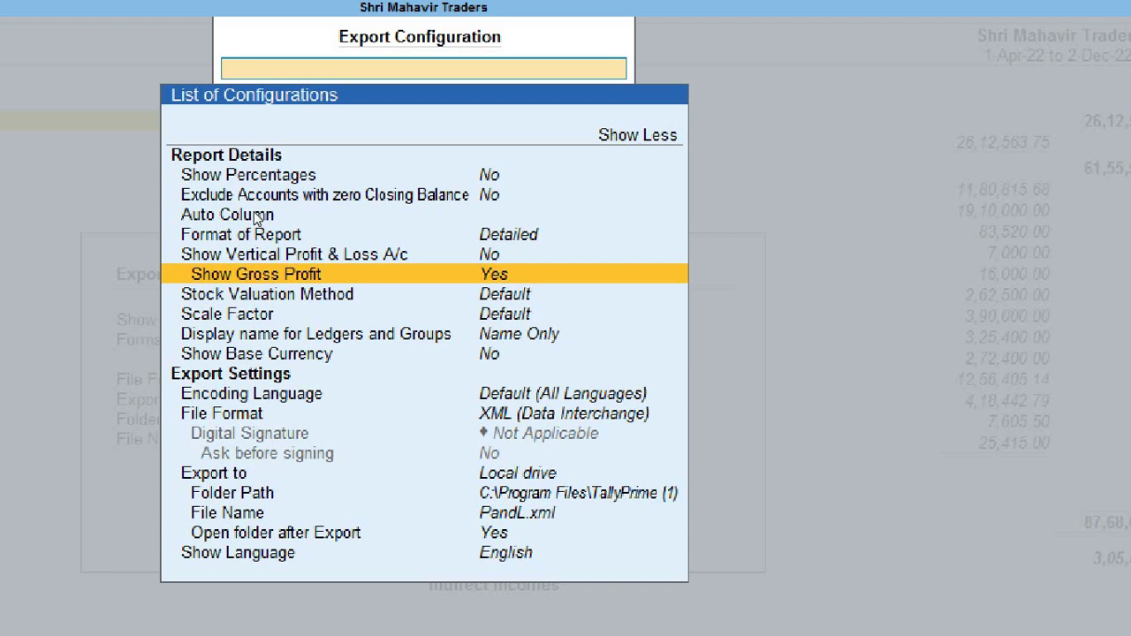
Step: Set the export file format to Excel (Spreadsheet)
key(Down)
key(Down)
key(Down)
key(Down)
key(Down)
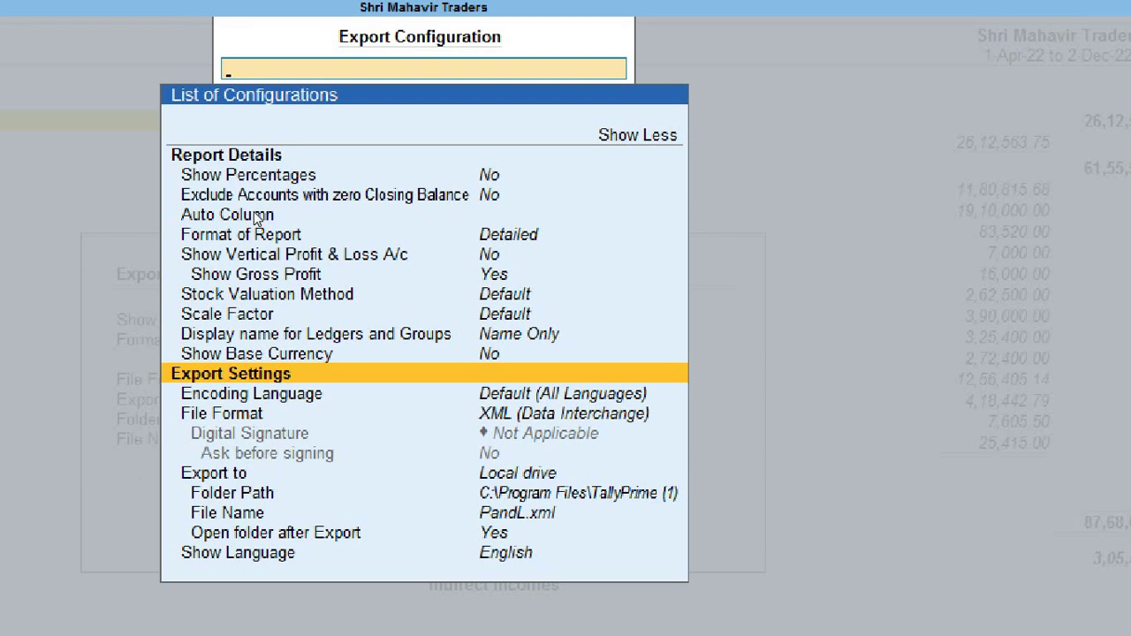
key(Down)
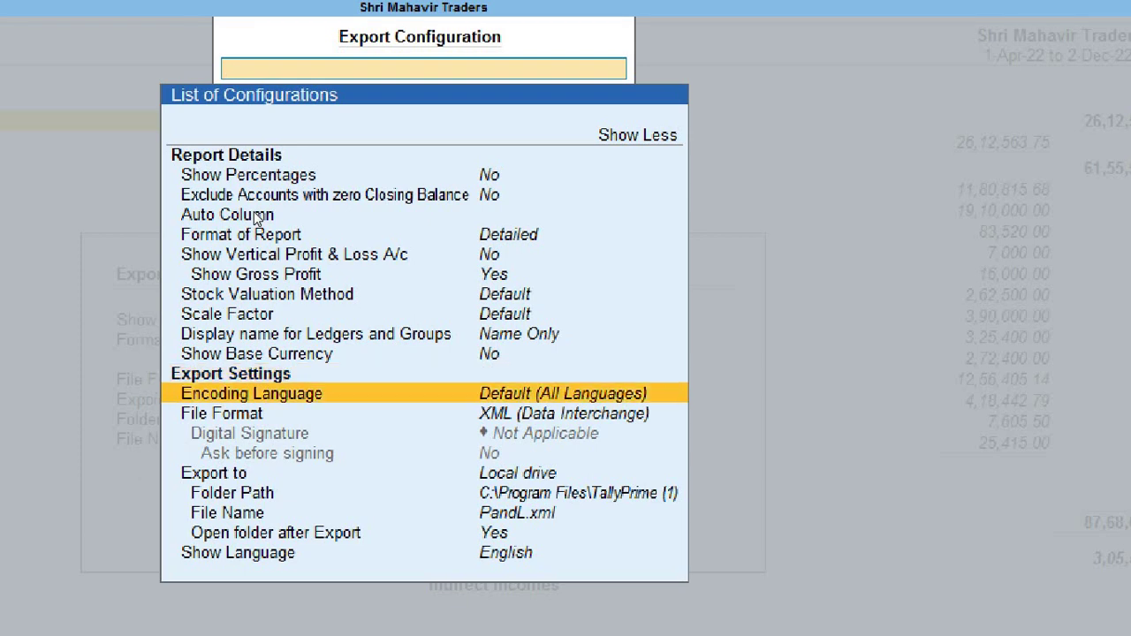
key(Down)
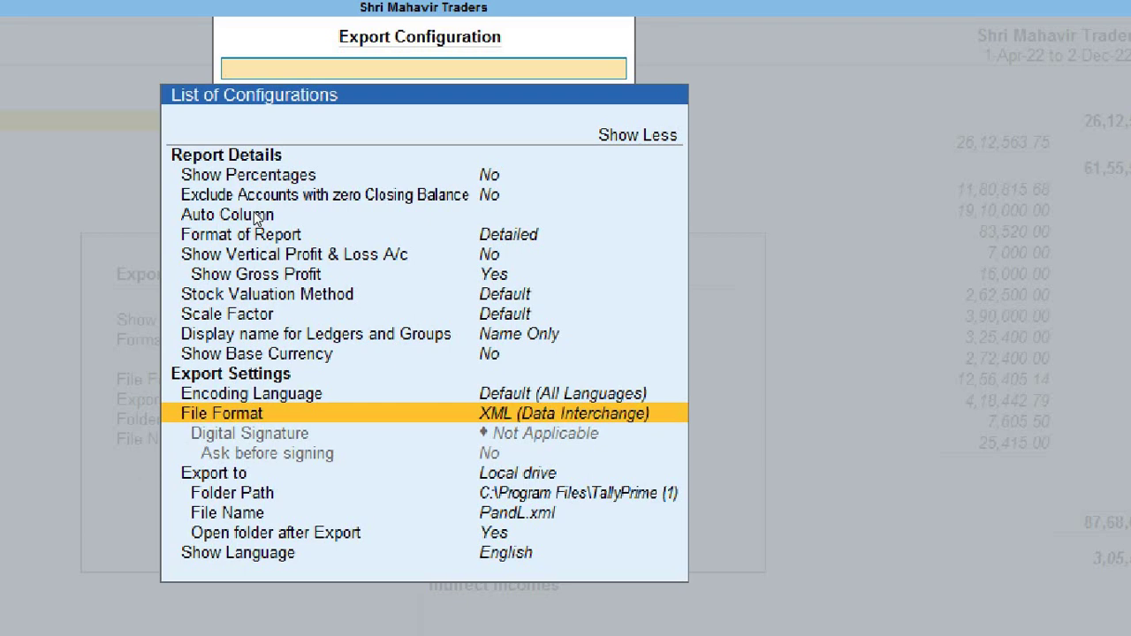
key(Return)
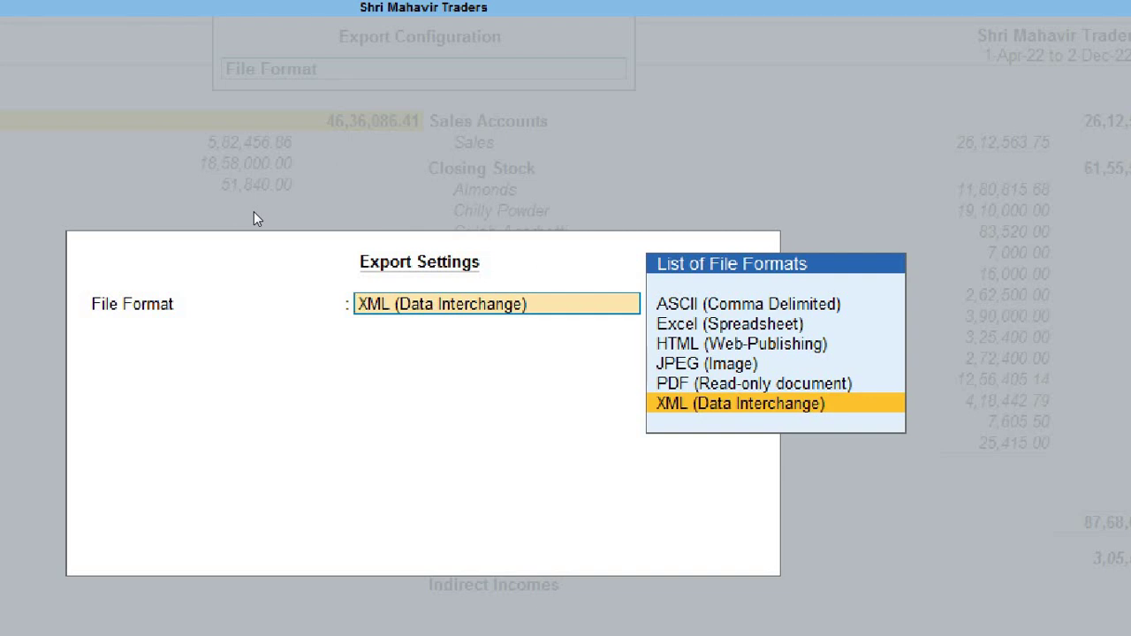
key(Up)
key(Up)
key(Up)
key(Up)
key(Up)
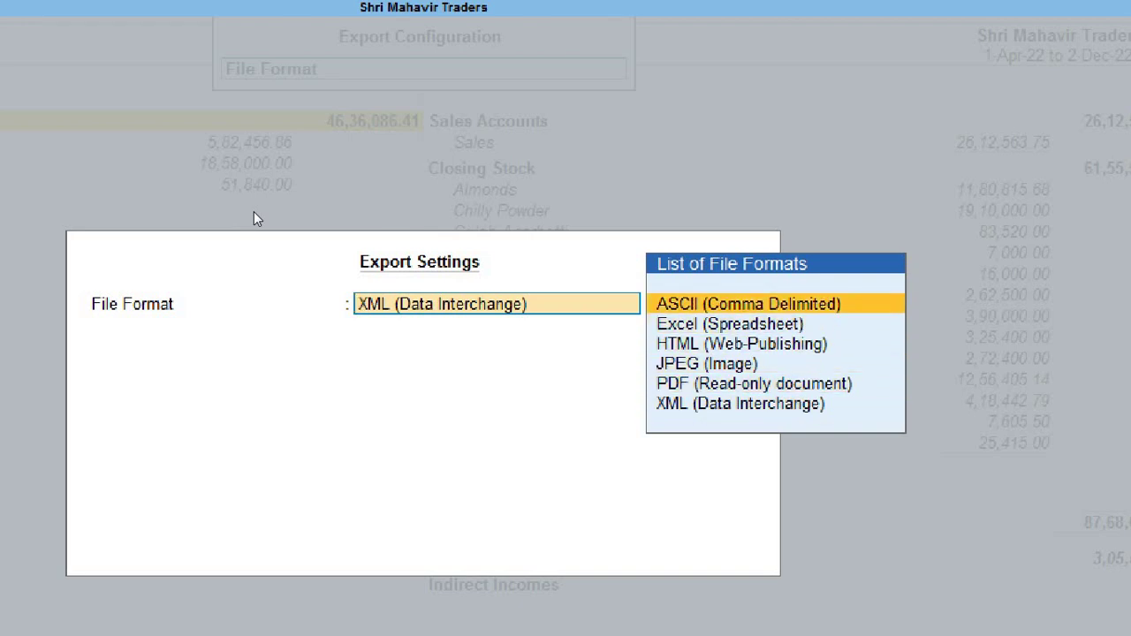
key(Down)
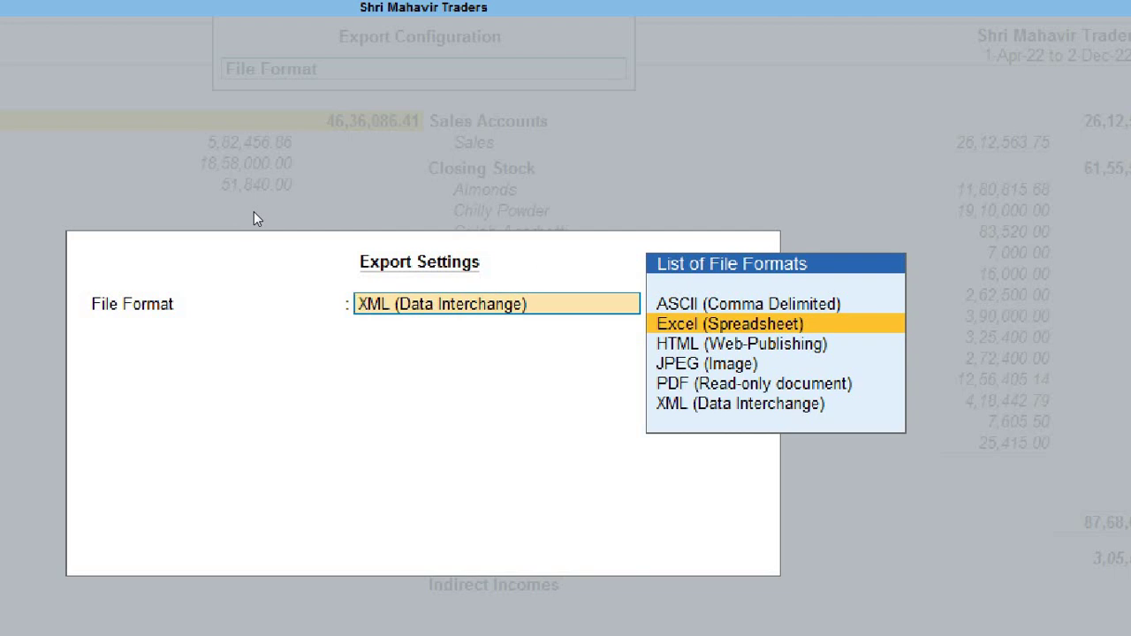
key(Return)
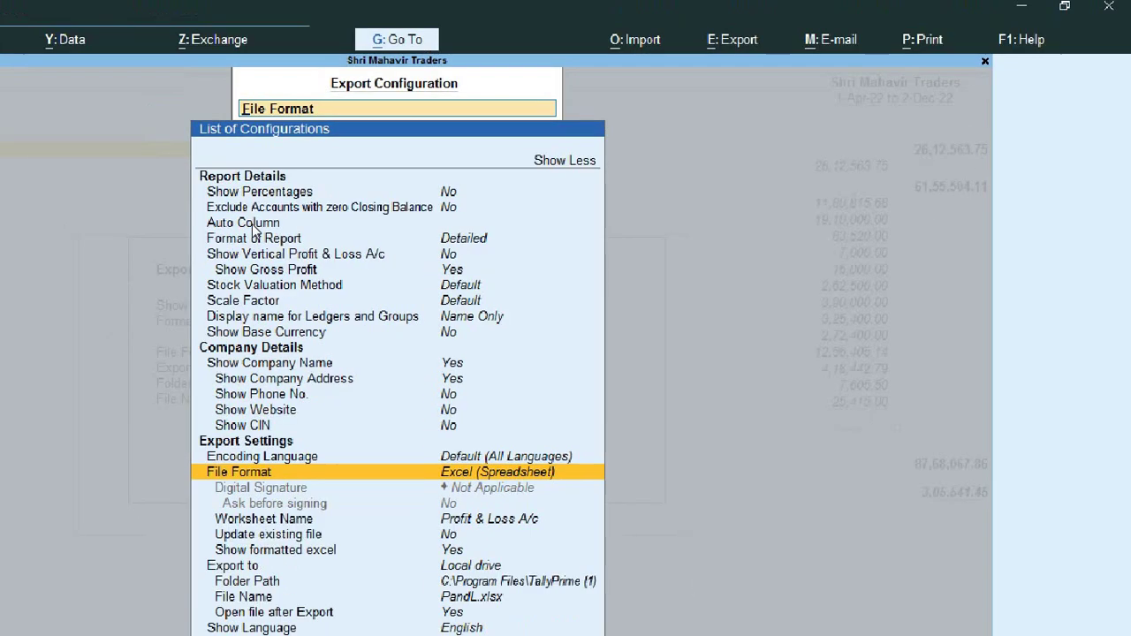
Step: Examine the export settings for the Excel format, from Worksheet Name through Show Language
key(Down)
key(Down)
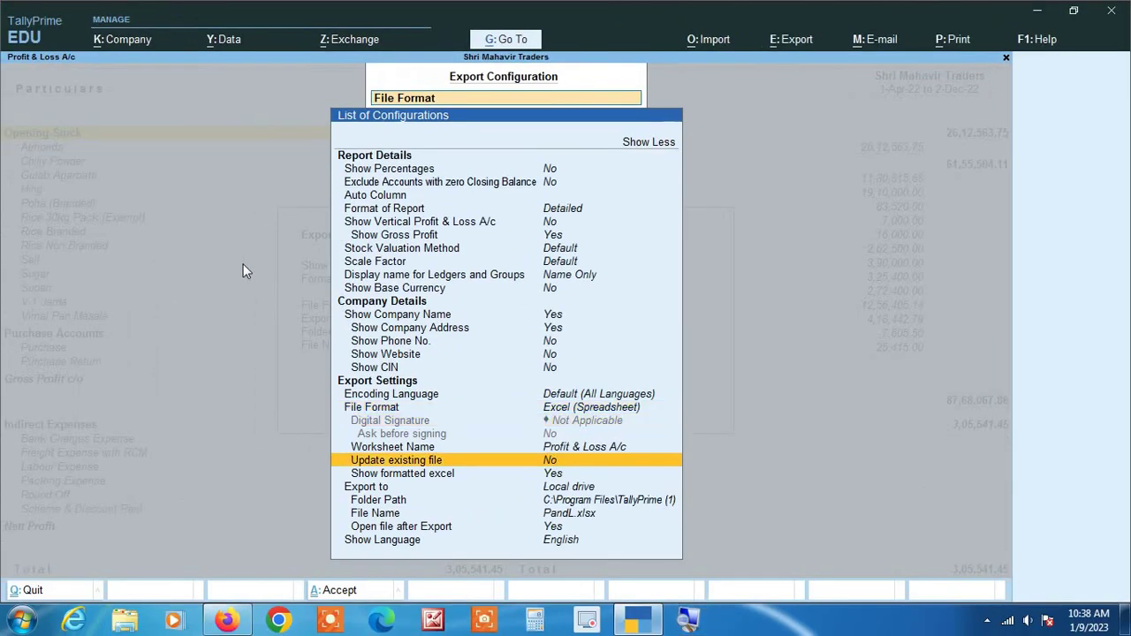
key(Down)
key(Down)
key(Down)
key(Down)
key(Down)
key(Down)
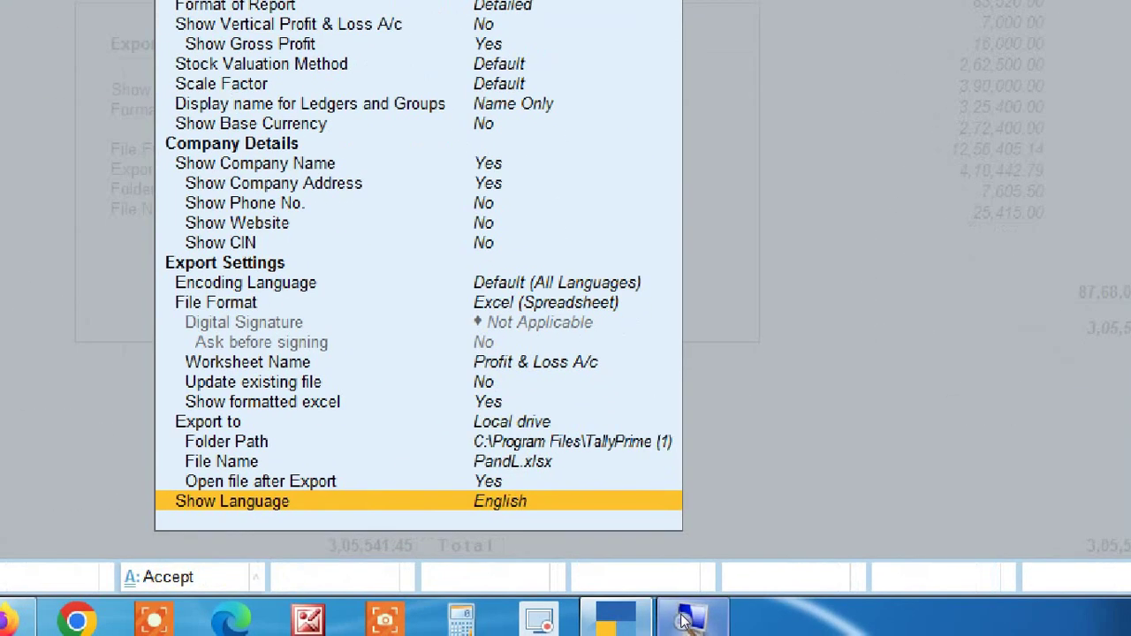
key(Up)
key(Up)
key(Up)
key(Up)
key(Up)
key(Up)
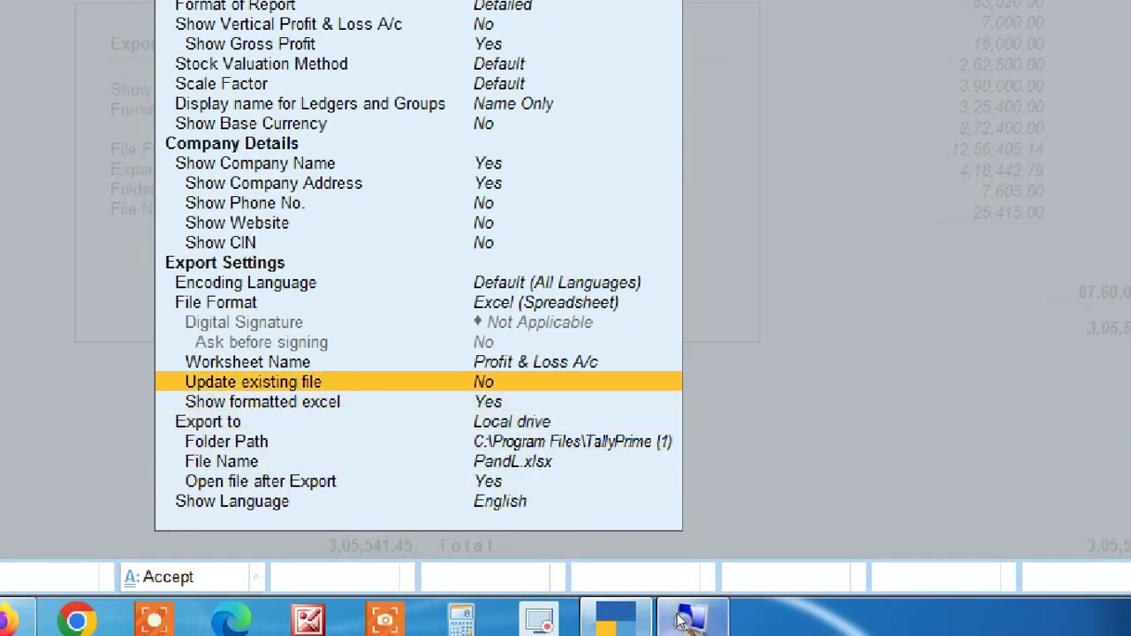
Step: Review the export settings from File Format through Worksheet Name and Show formatted excel to Export to
key(Up)
key(Up)
key(Up)
key(Up)
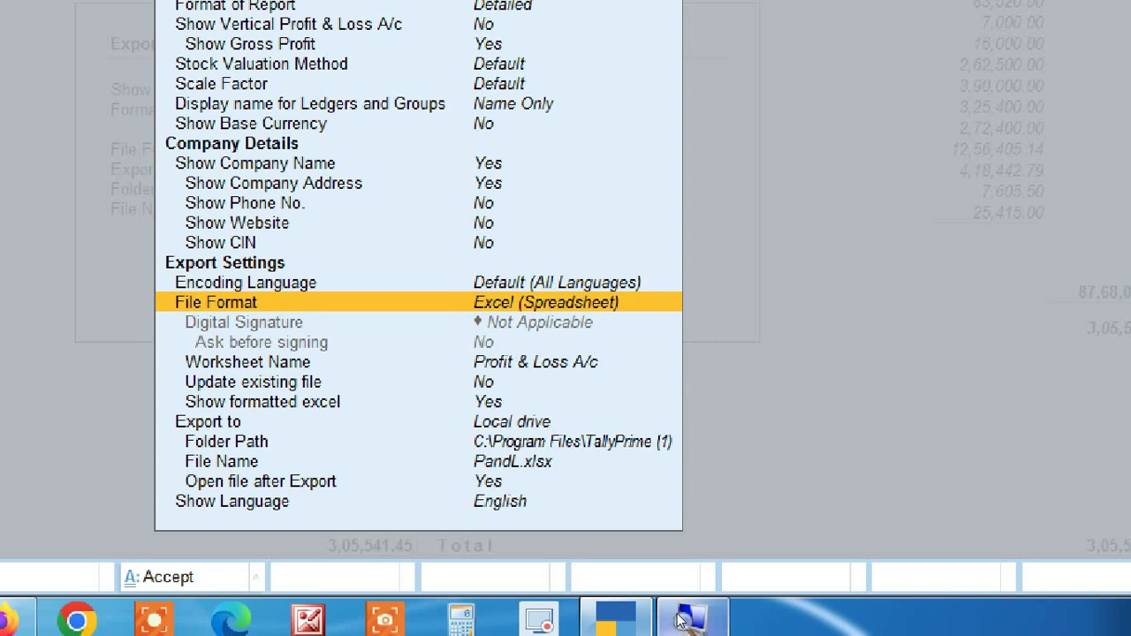
key(Down)
key(Down)
key(Down)
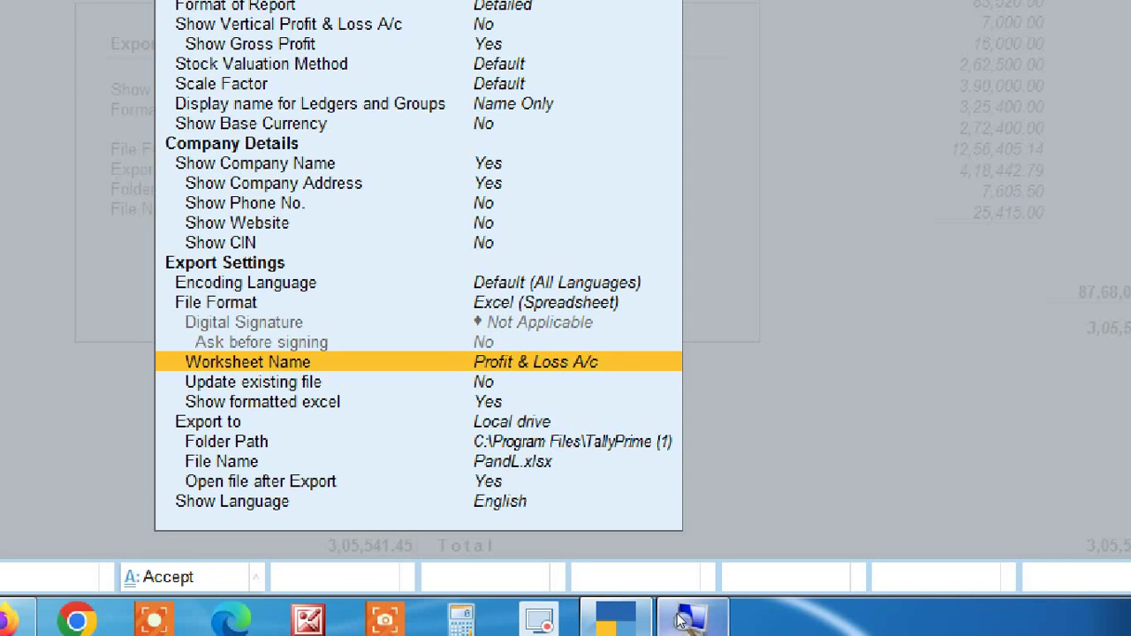
key(Down)
key(Down)
key(Down)
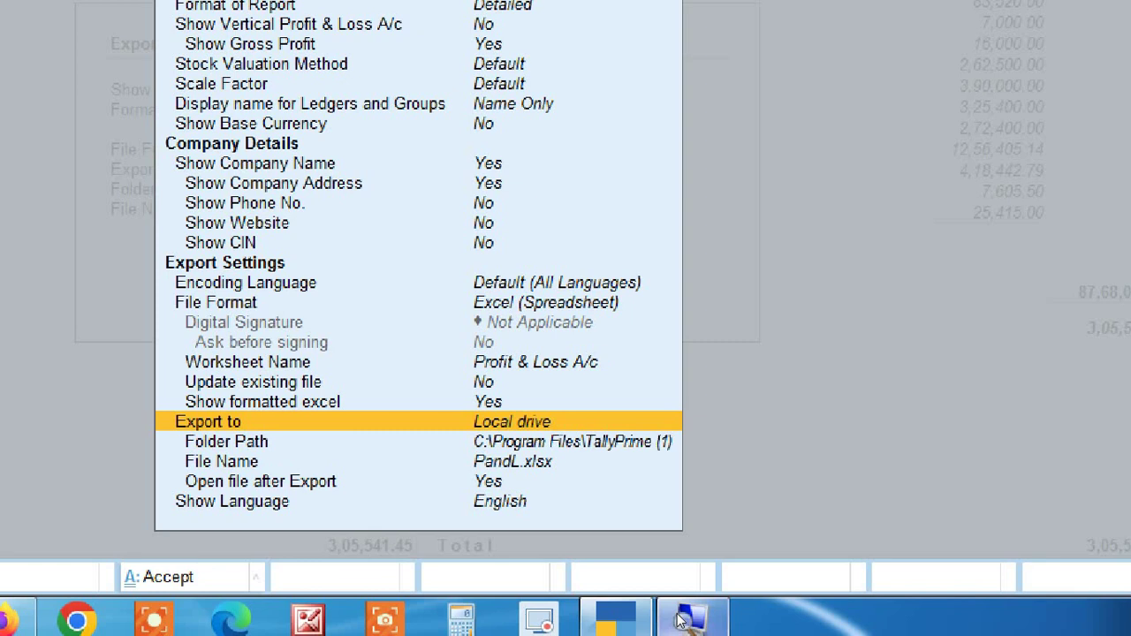
Step: Open the export Folder Path setting and view its Specify Path entry without entering a path
key(Down)
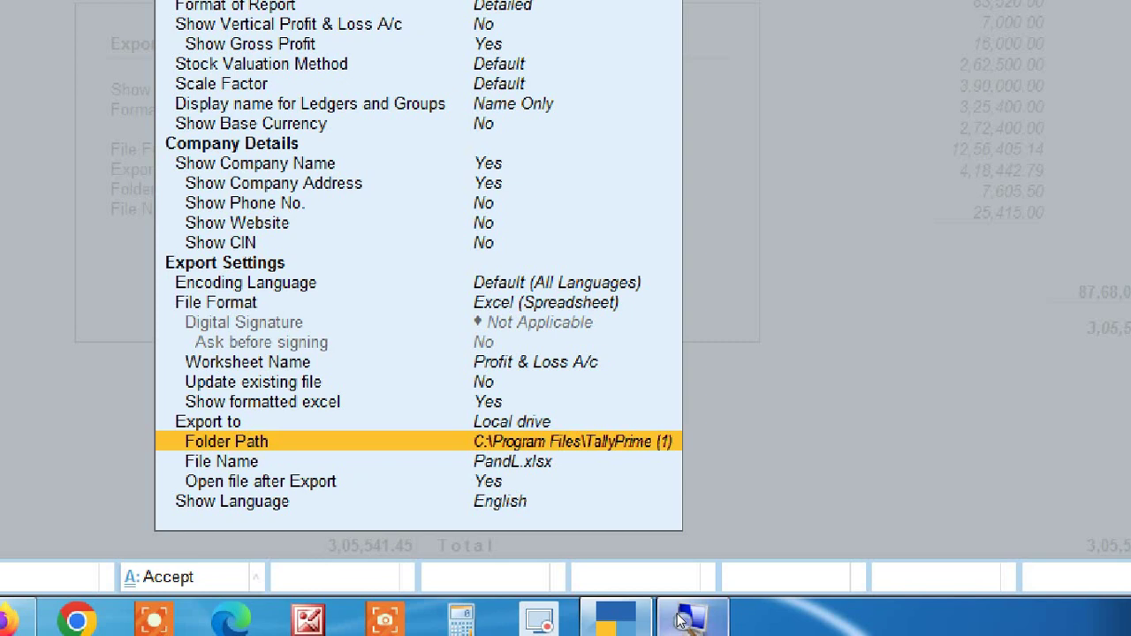
key(Return)
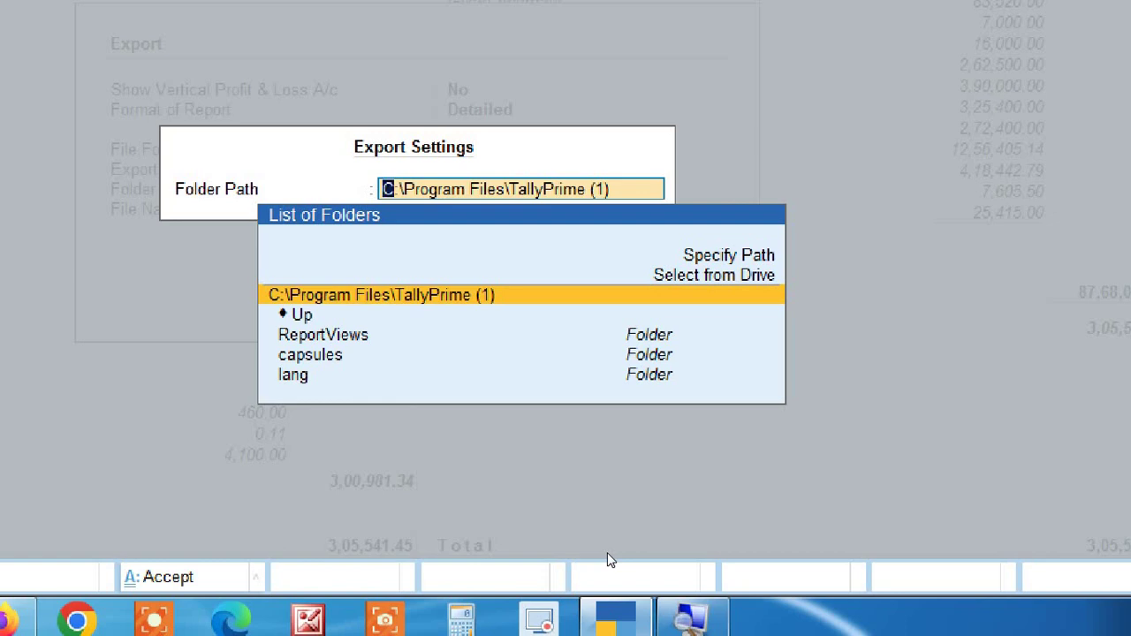
key(Up)
key(Up)
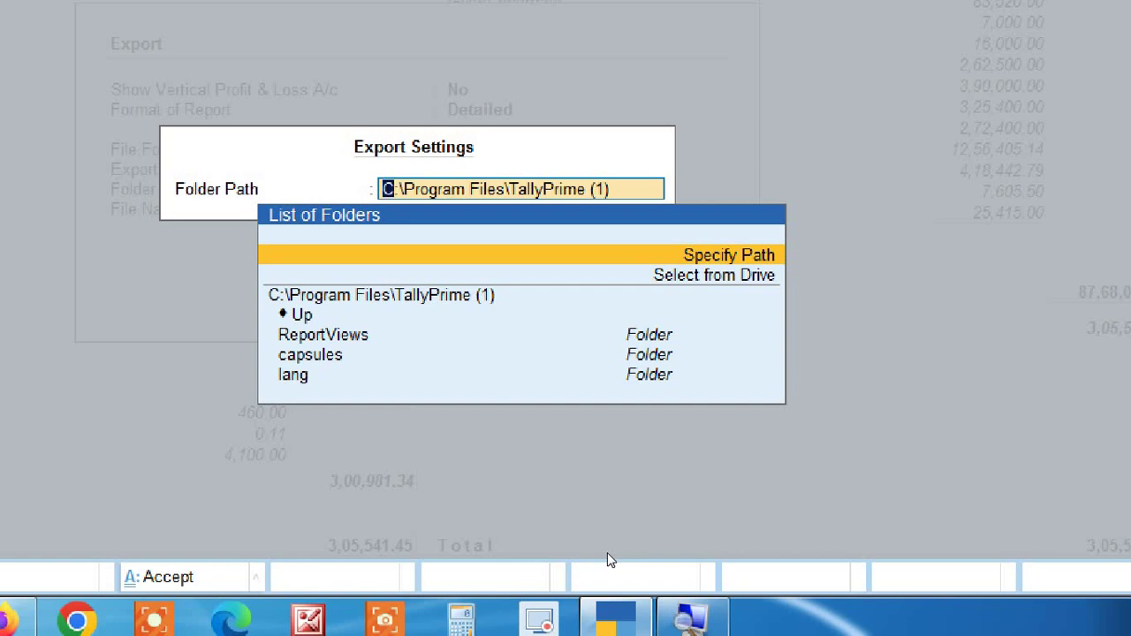
key(Return)
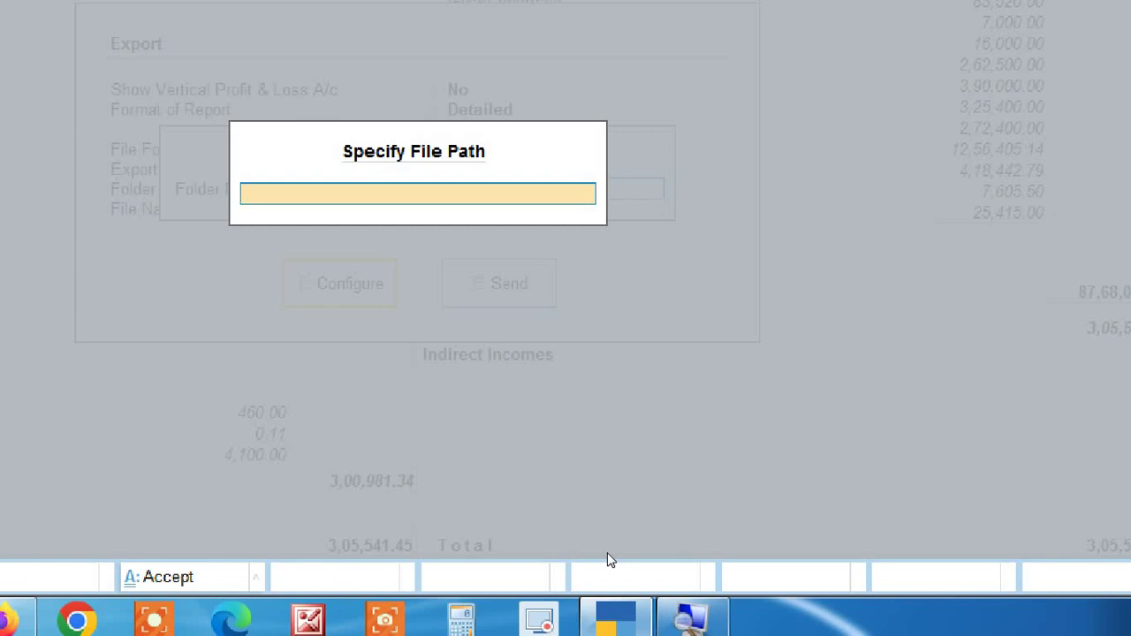
key(Escape)
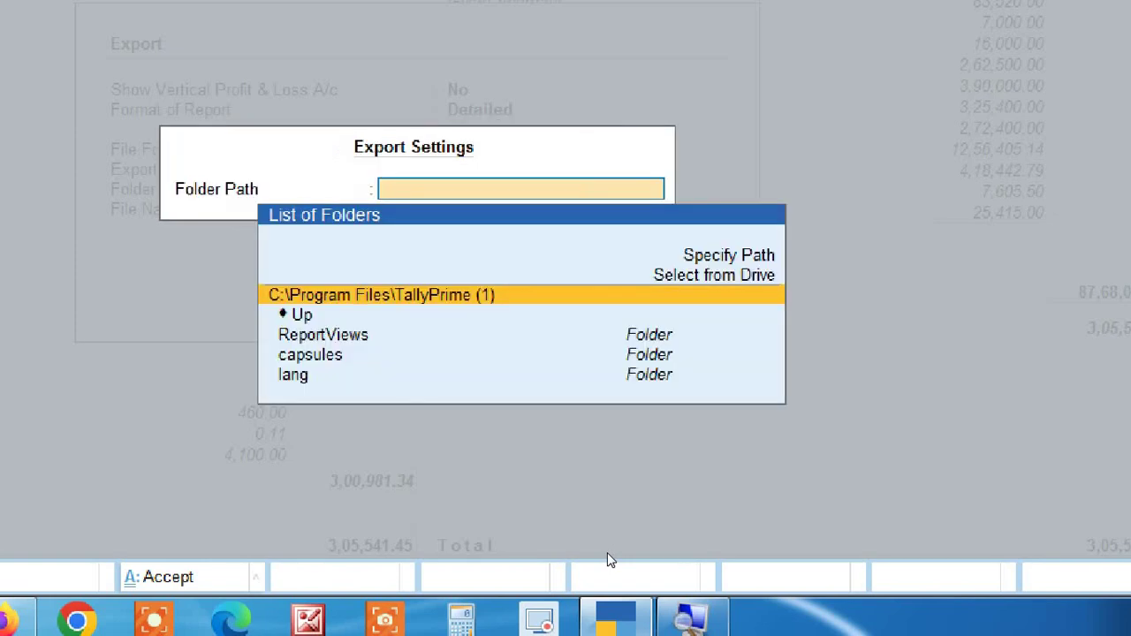
Step: Set the export Folder Path to the Desktop folder using Select from Drive
key(Up)
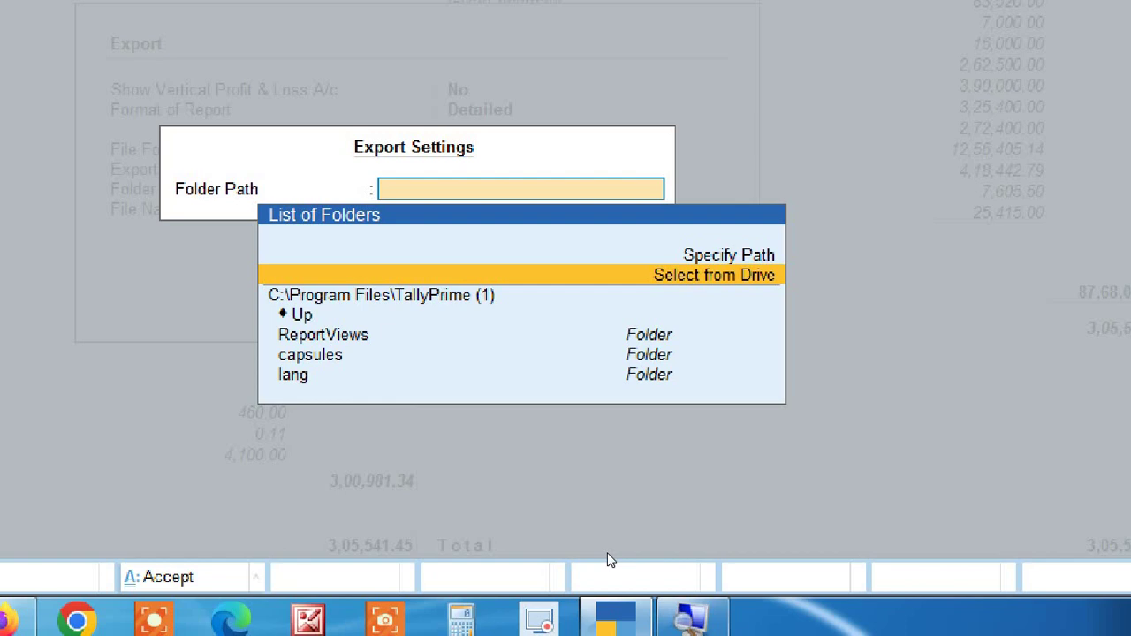
key(Return)
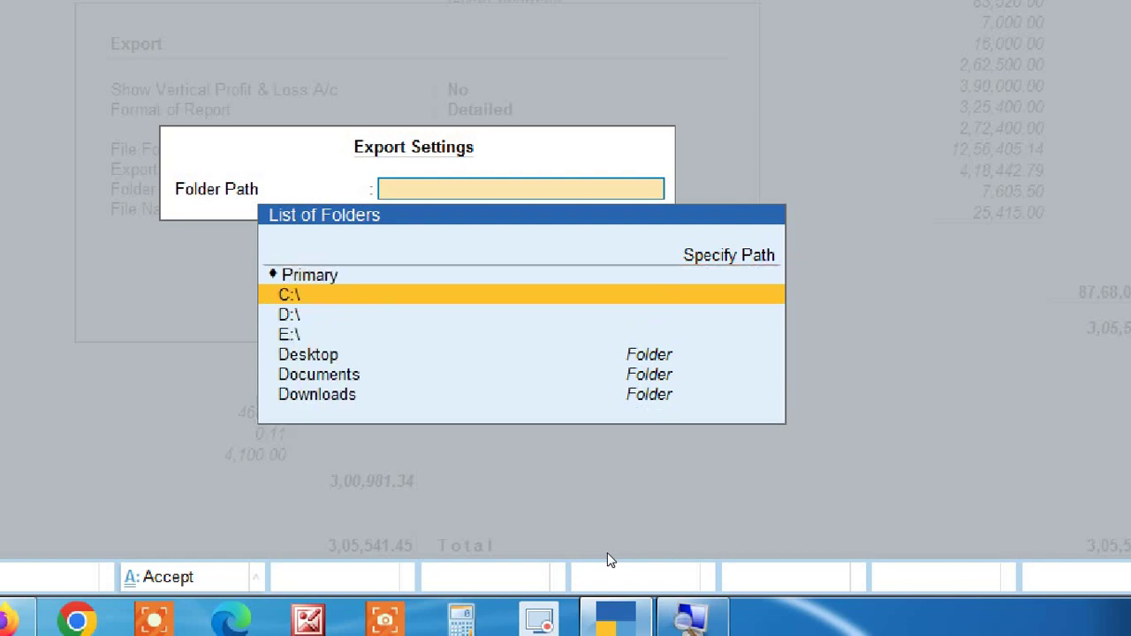
key(Down)
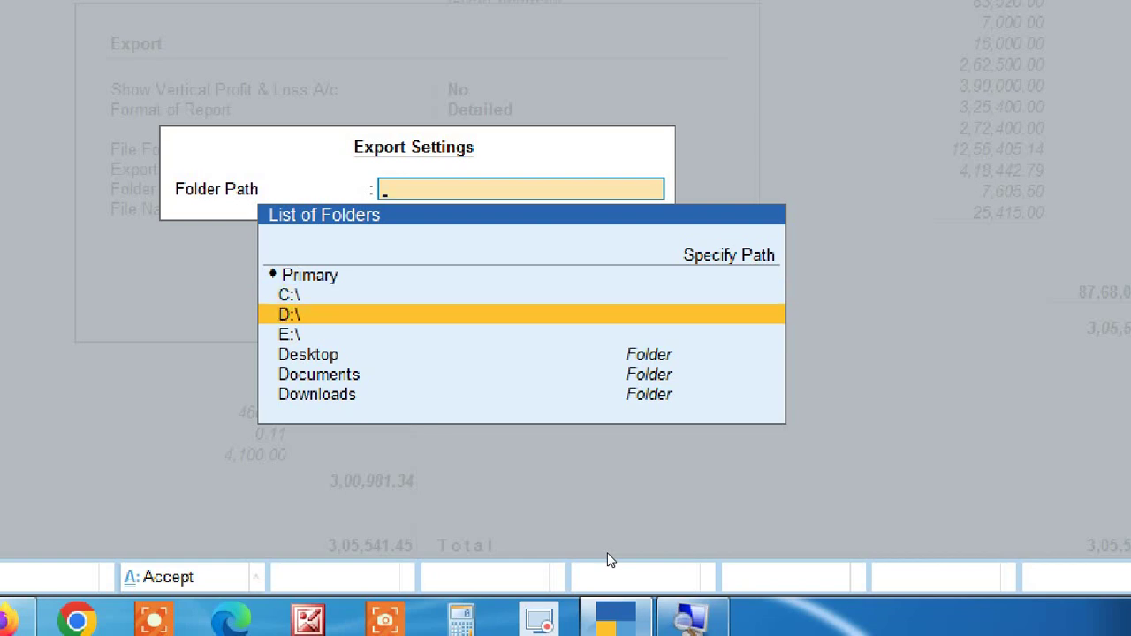
key(Down)
key(Down)
key(Down)
key(Down)
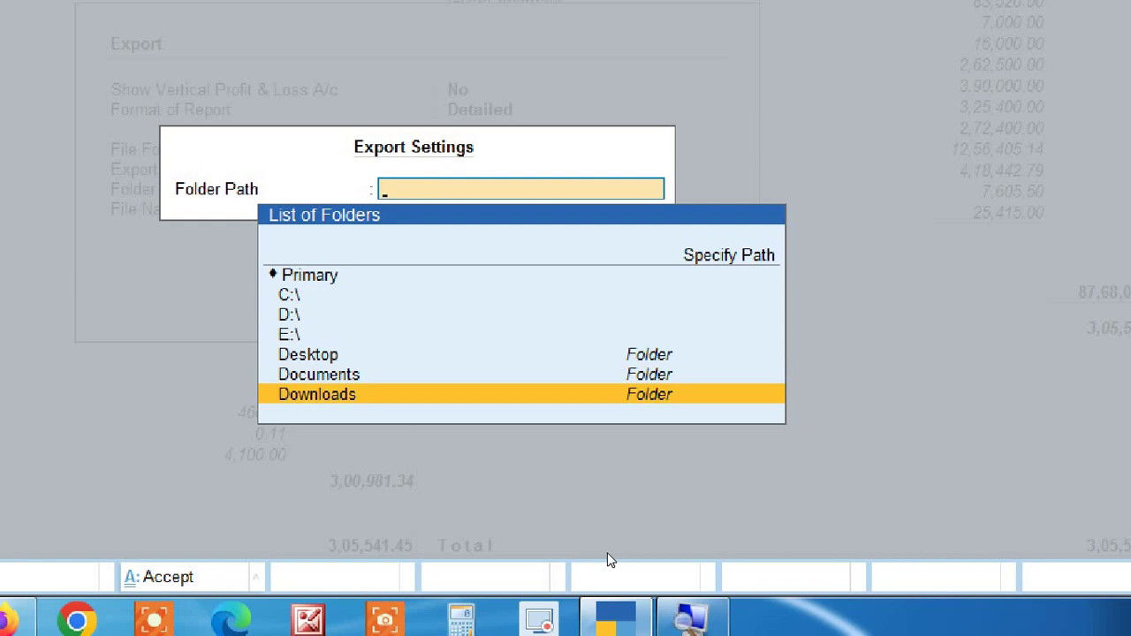
key(Up)
key(Up)
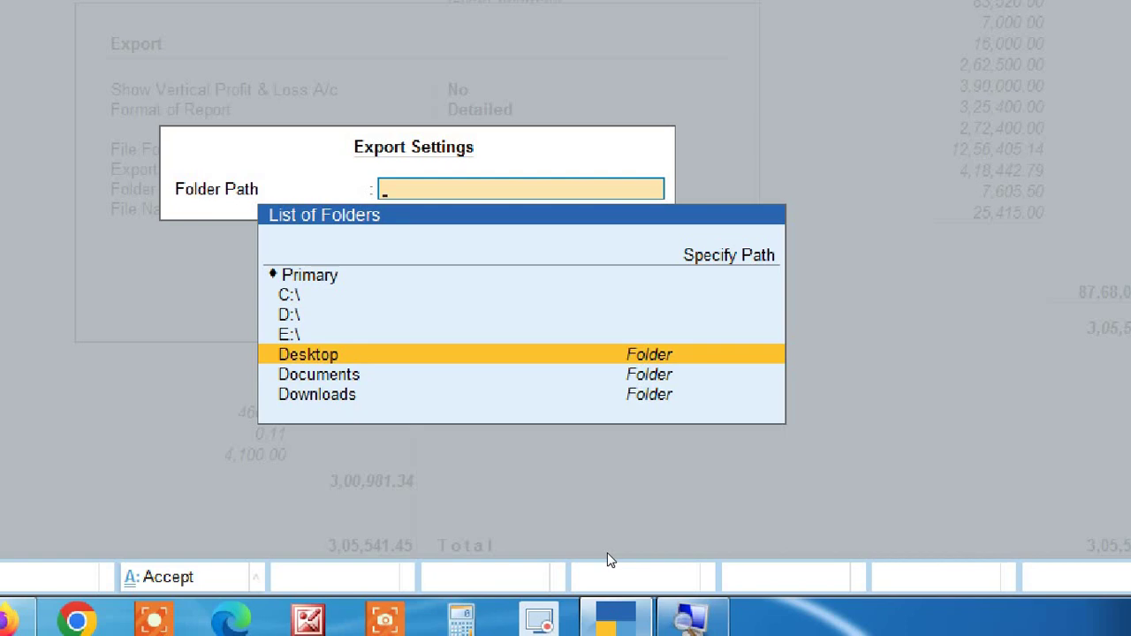
key(Return)
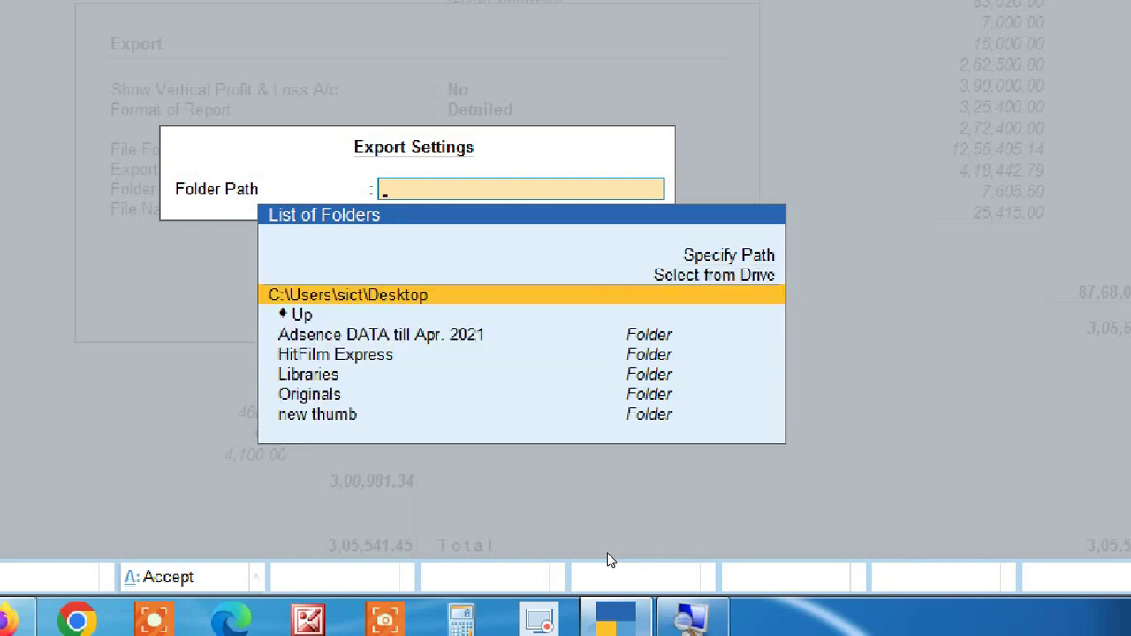
key(Return)
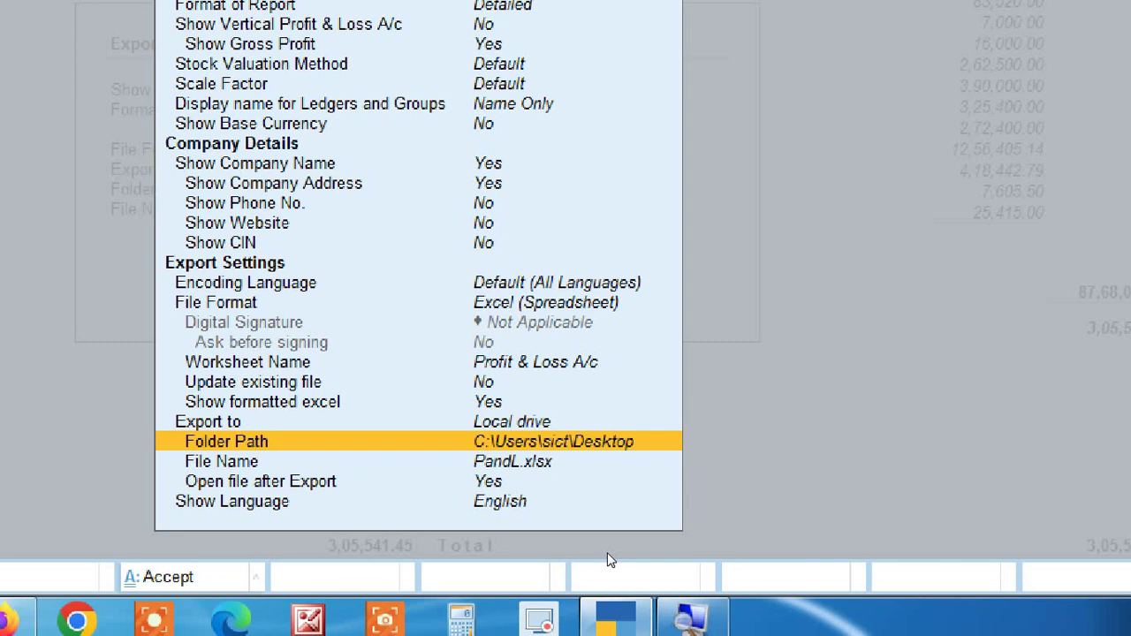
Step: Set the export File Name to "mahavir trad. P&L.xlsx"
key(Down)
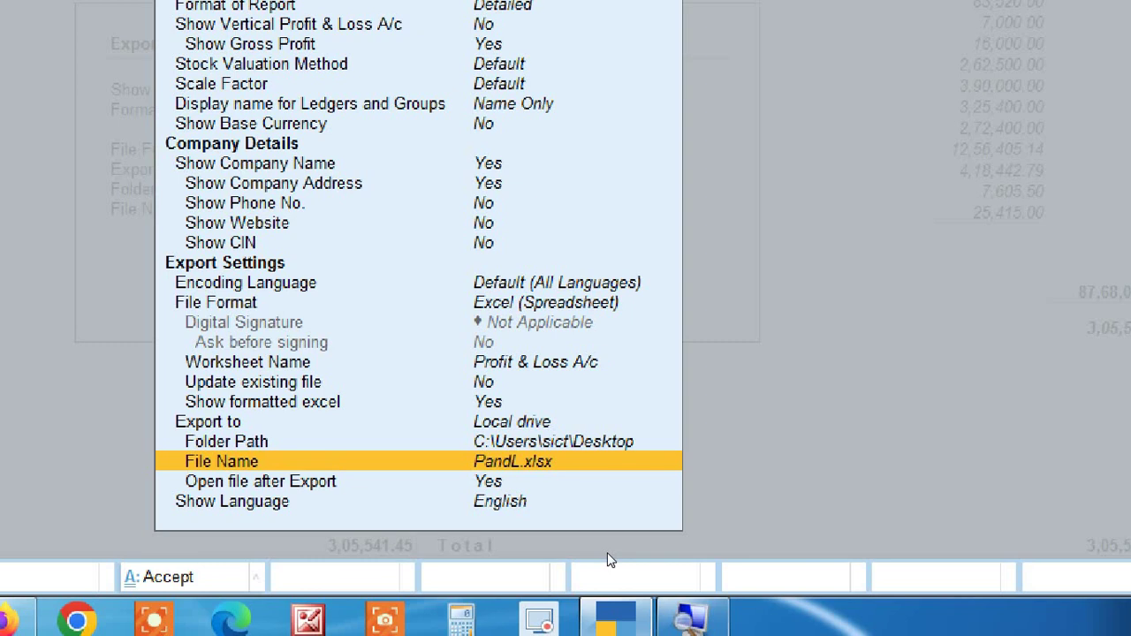
key(Return)
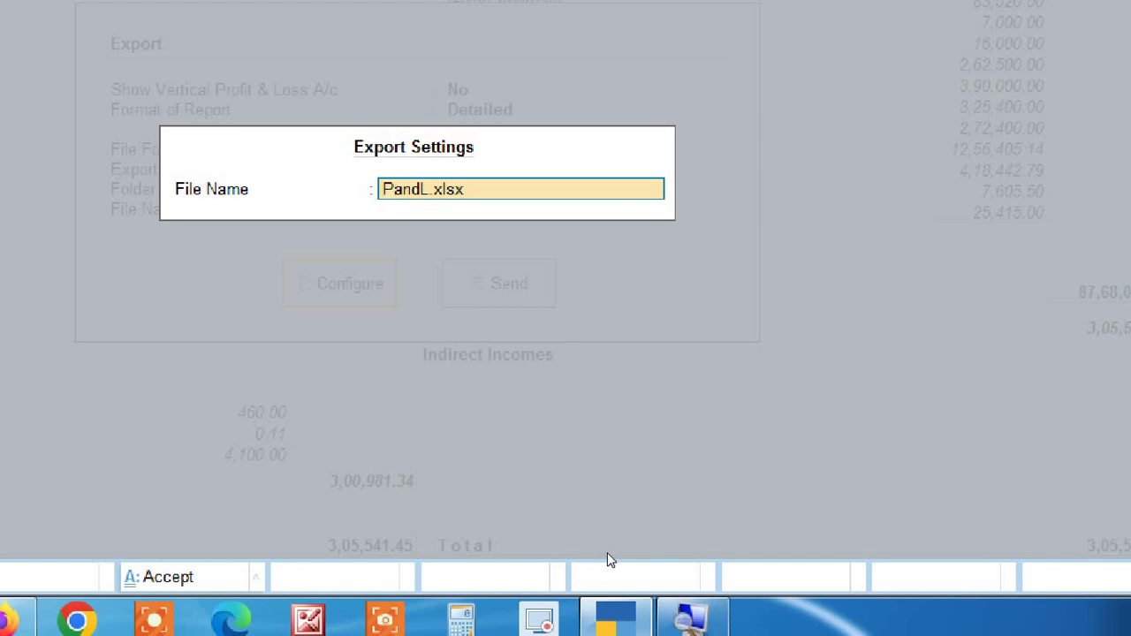
text(mahav)
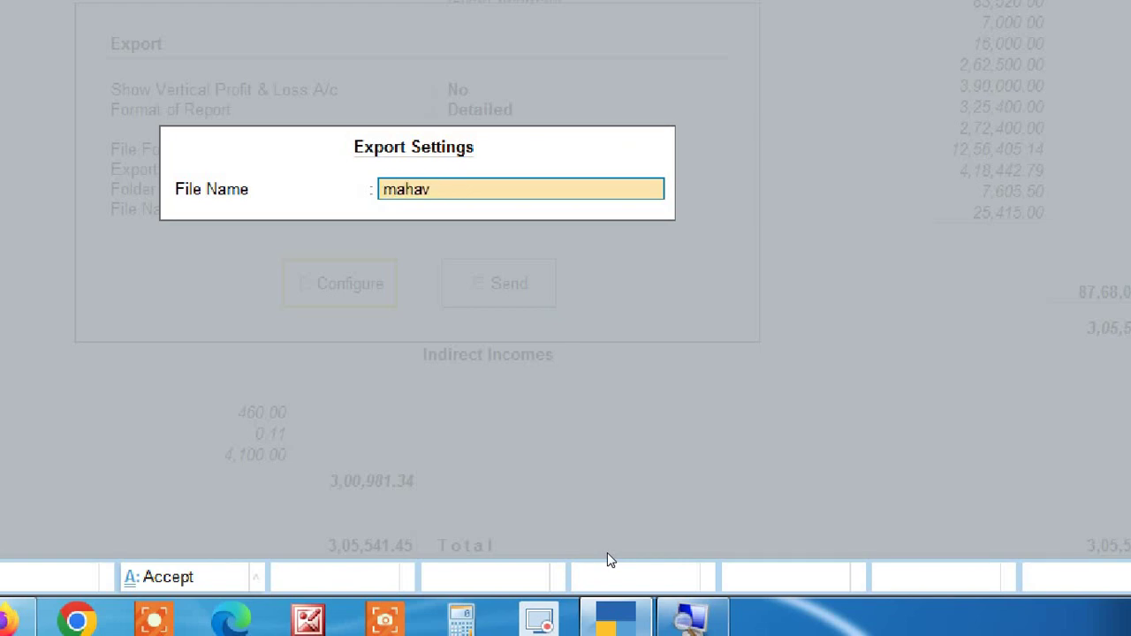
text(ir trad. P&L.x)
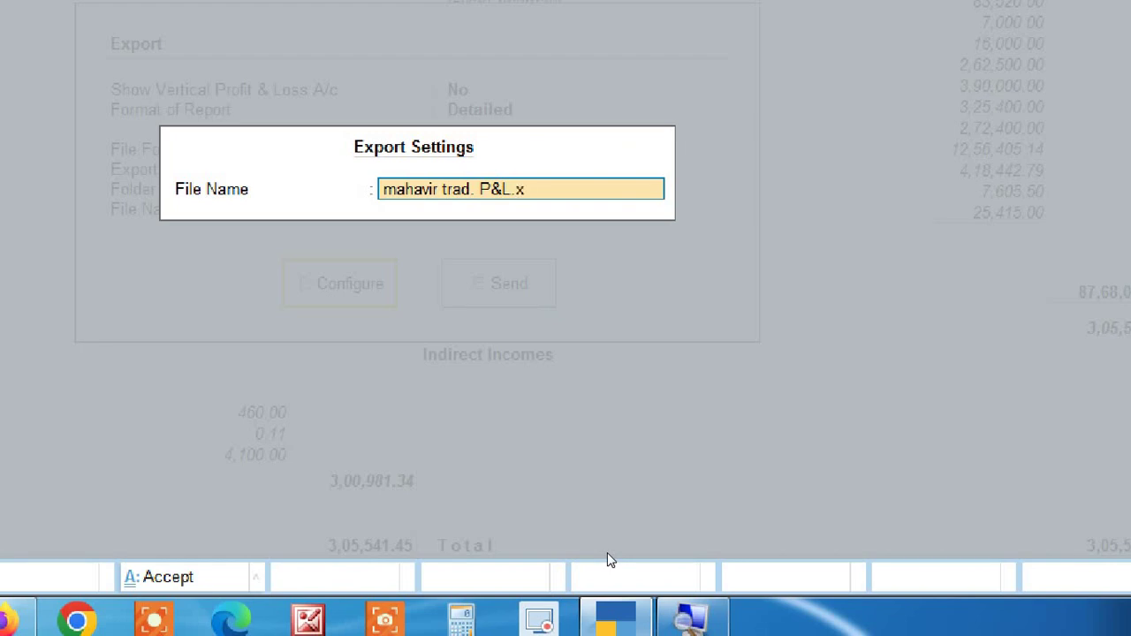
text(lsx)
key(Return)
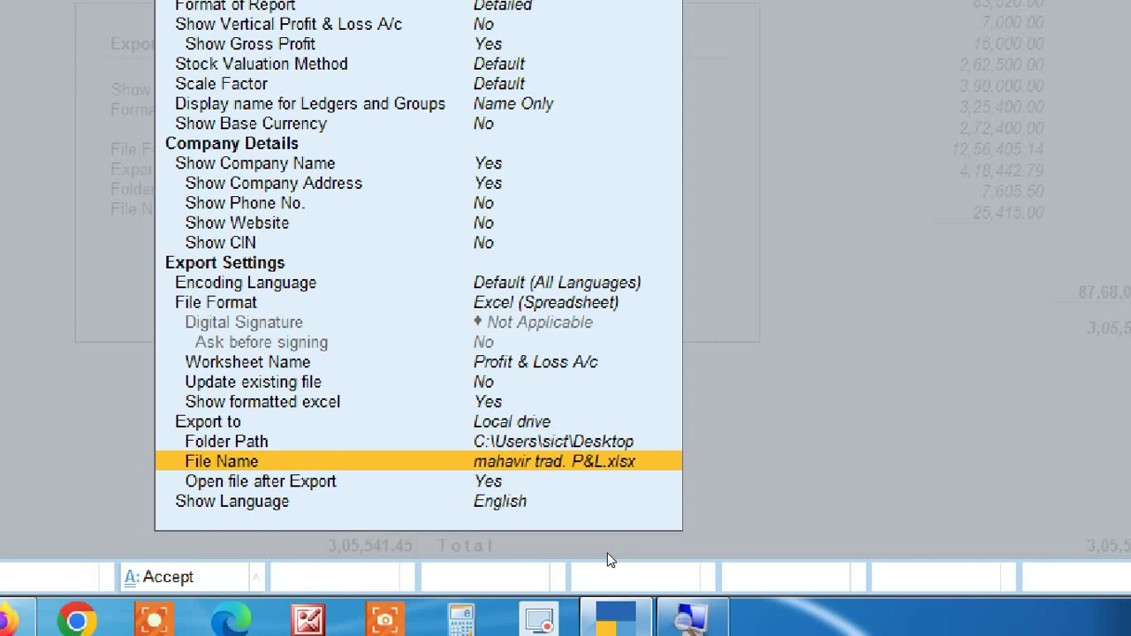
Step: Recheck the Export Settings from File Format through Show Language, including Worksheet Name, Folder Path and File Name
key(Down)
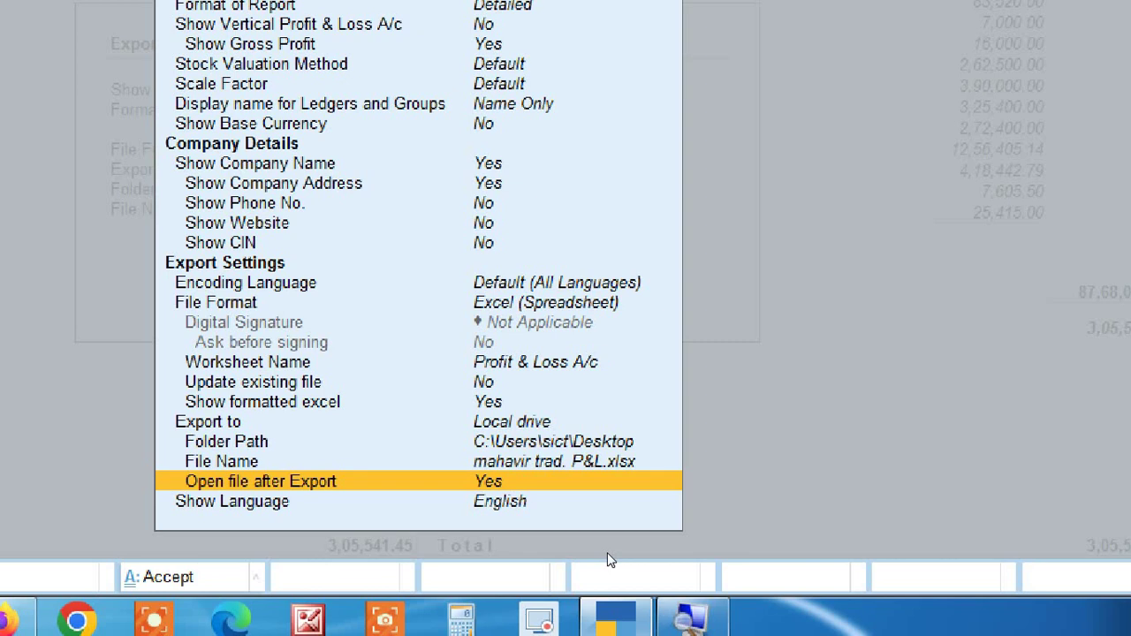
key(Down)
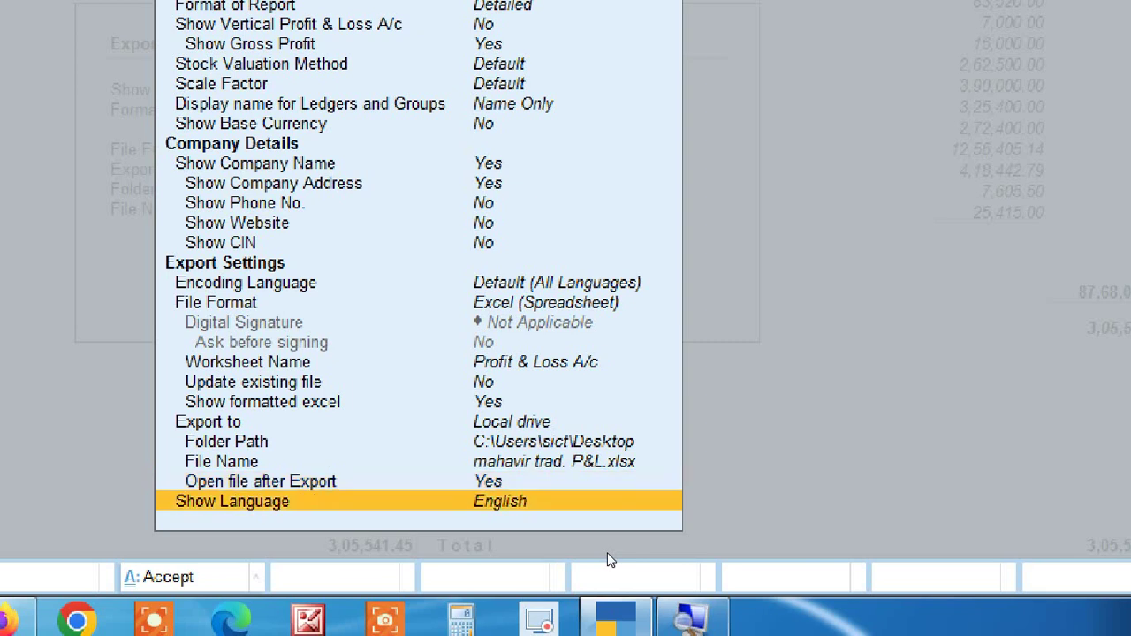
key(Up)
key(Up)
key(Up)
key(Up)
key(Up)
key(Up)
key(Up)
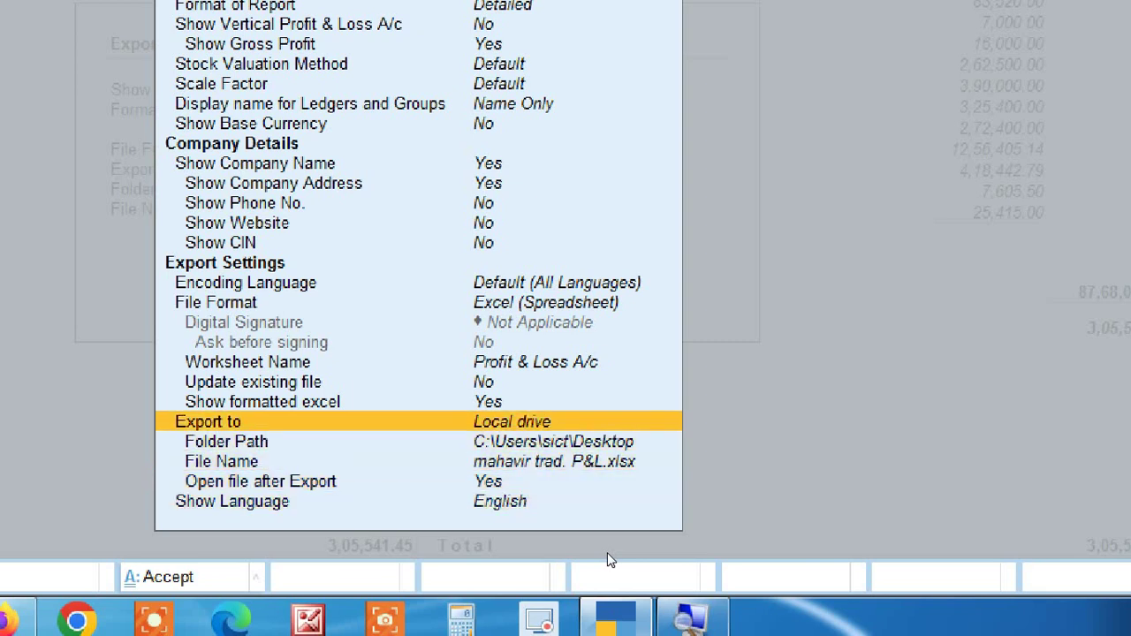
key(Up)
key(Up)
key(Up)
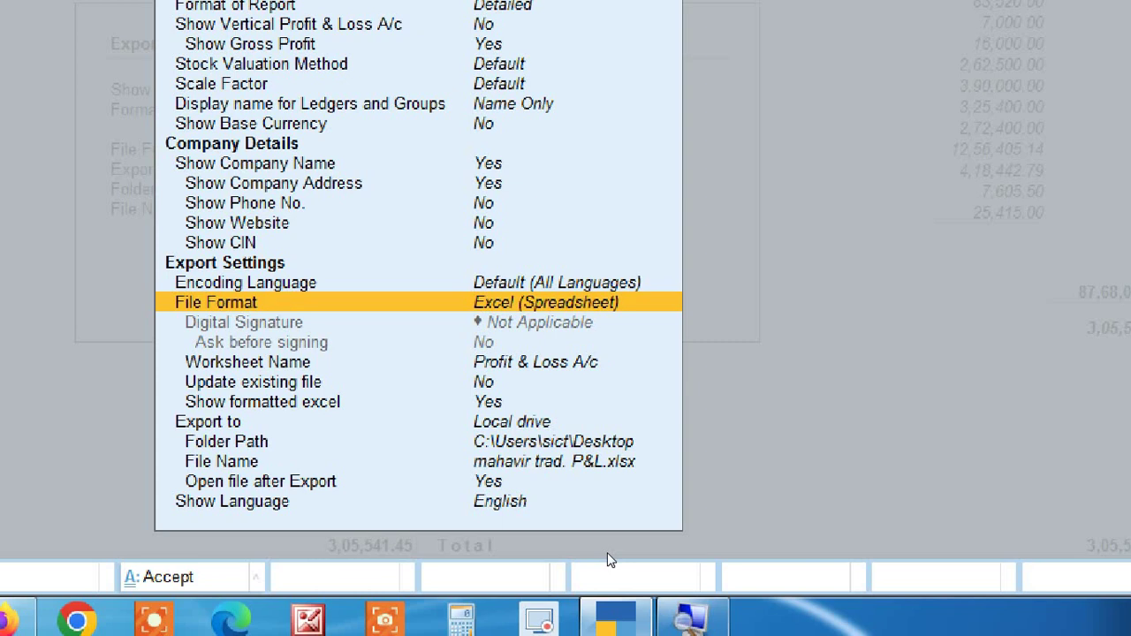
key(Down)
key(Down)
key(Down)
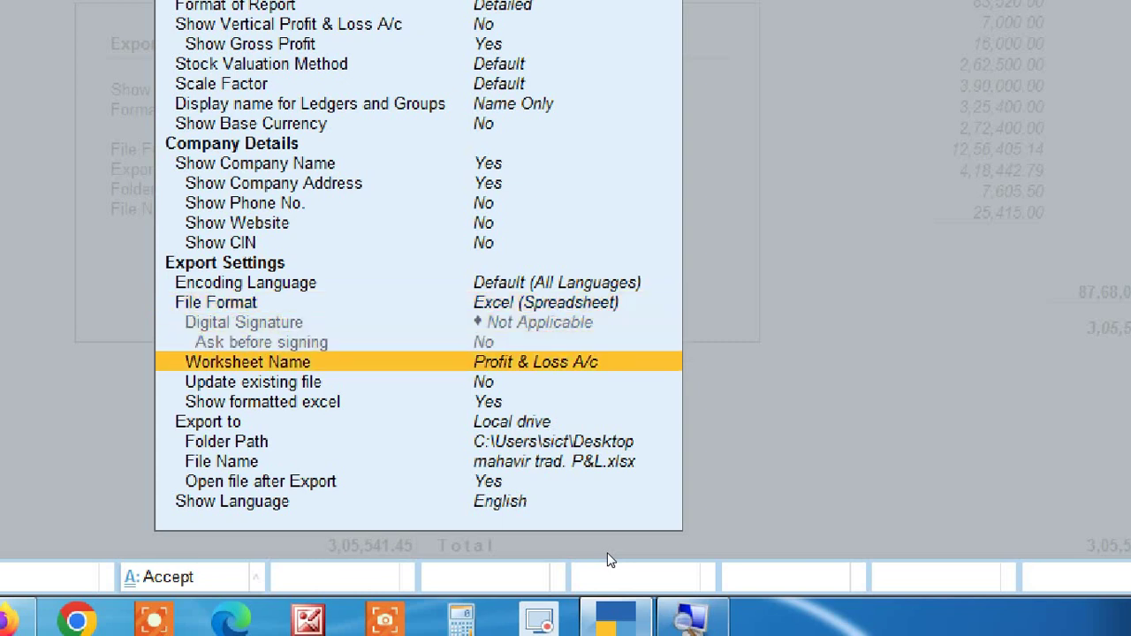
key(Down)
key(Down)
key(Down)
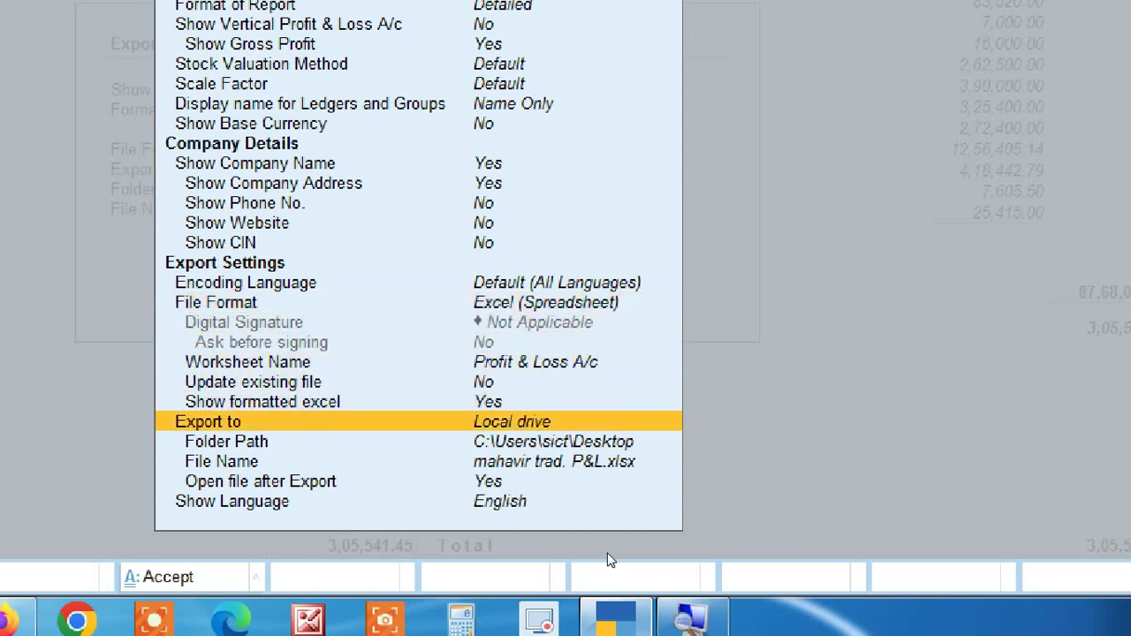
key(Down)
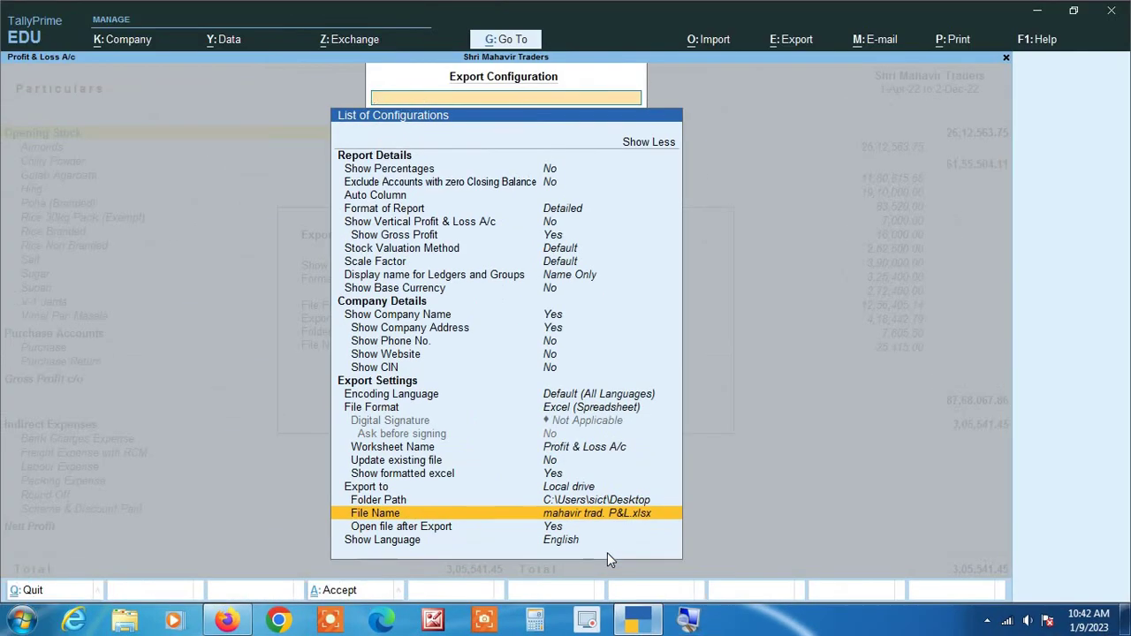
Step: Close the export configuration and send the Profit & Loss A/c export to the Excel file
key(Escape)
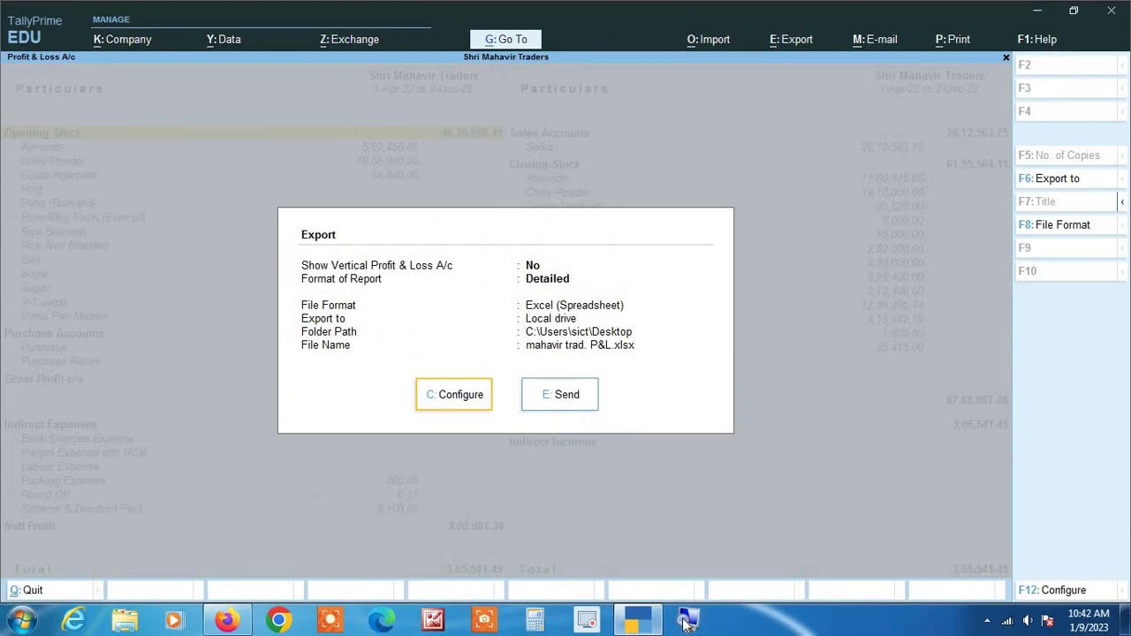
key(Right)
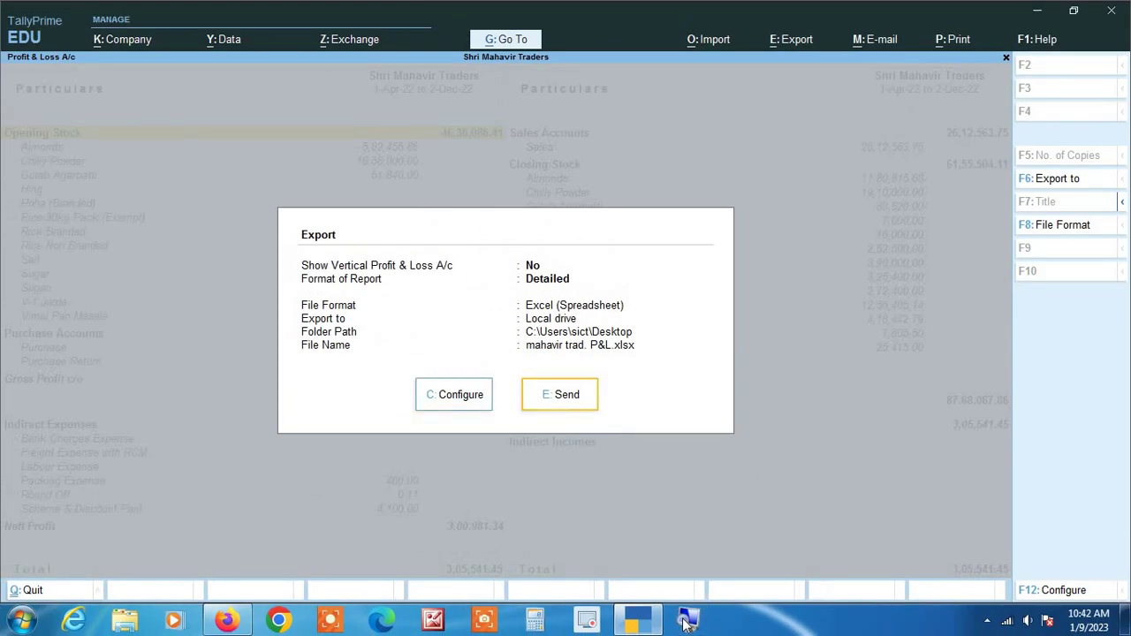
key(Return)
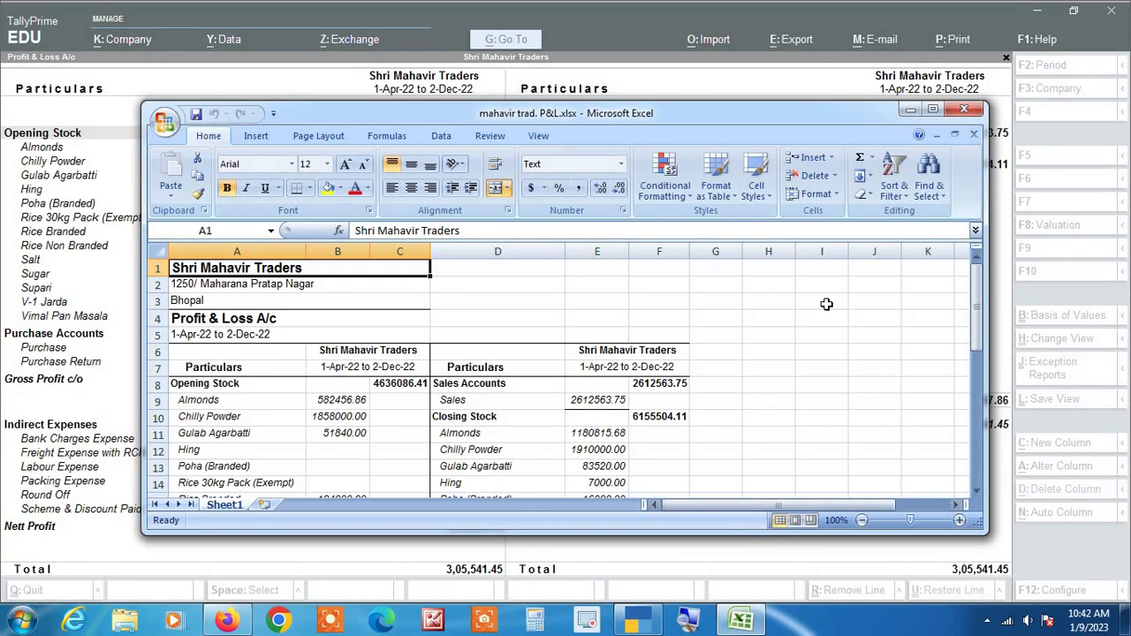
Step: Maximize the exported workbook in Microsoft Excel and look over the Profit & Loss A/c sheet
click(933, 109)
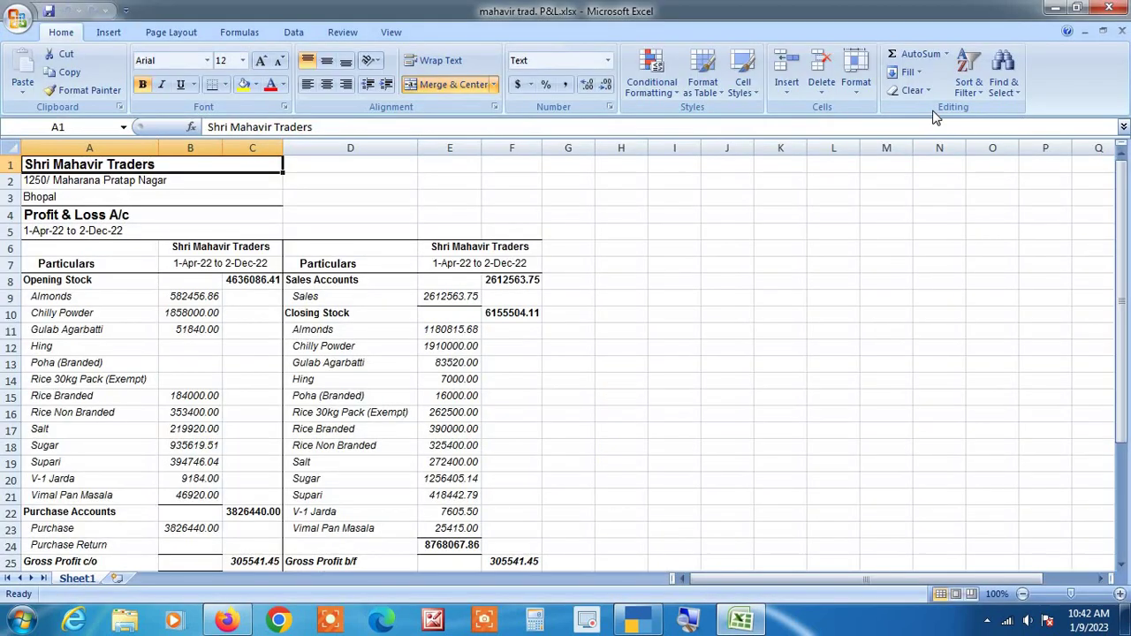
scroll(792, 286, down, 2)
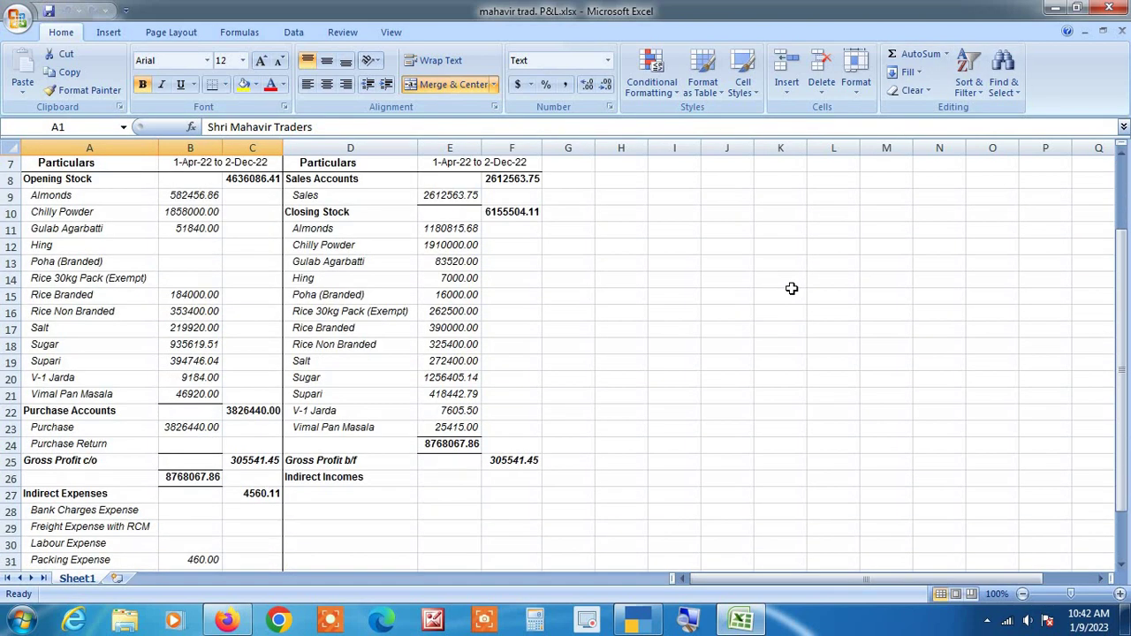
scroll(792, 288, up, 2)
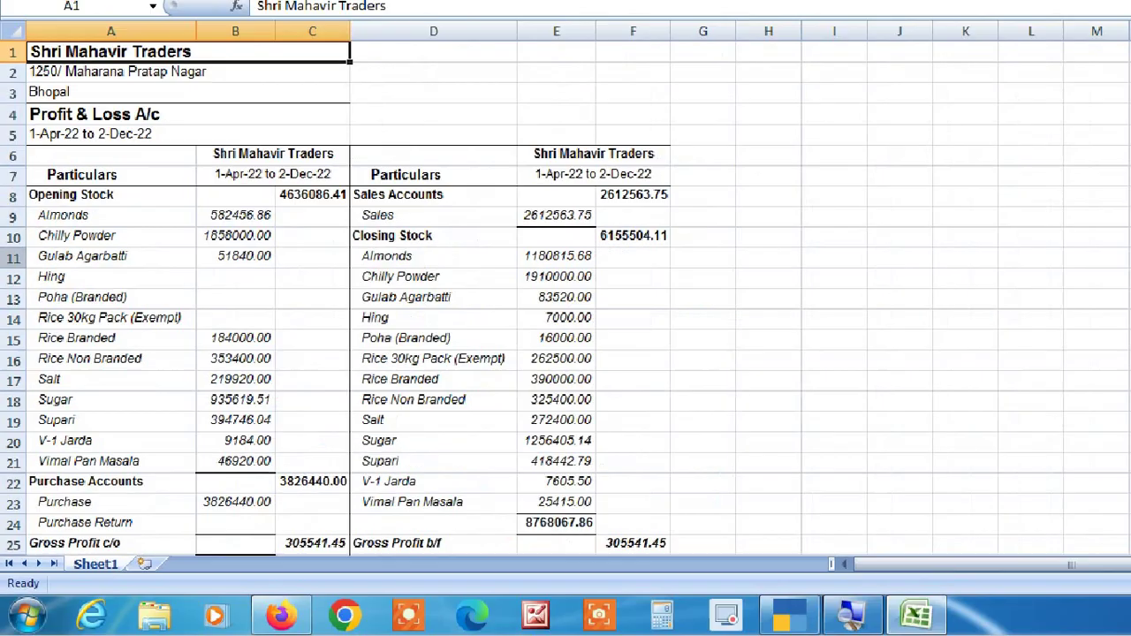
Step: Go through the exported rows in column A, from the company heading down to the Opening Stock item Chilly Powder
key(Down)
key(Down)
key(Down)
key(Down)
key(Down)
key(Down)
key(Down)
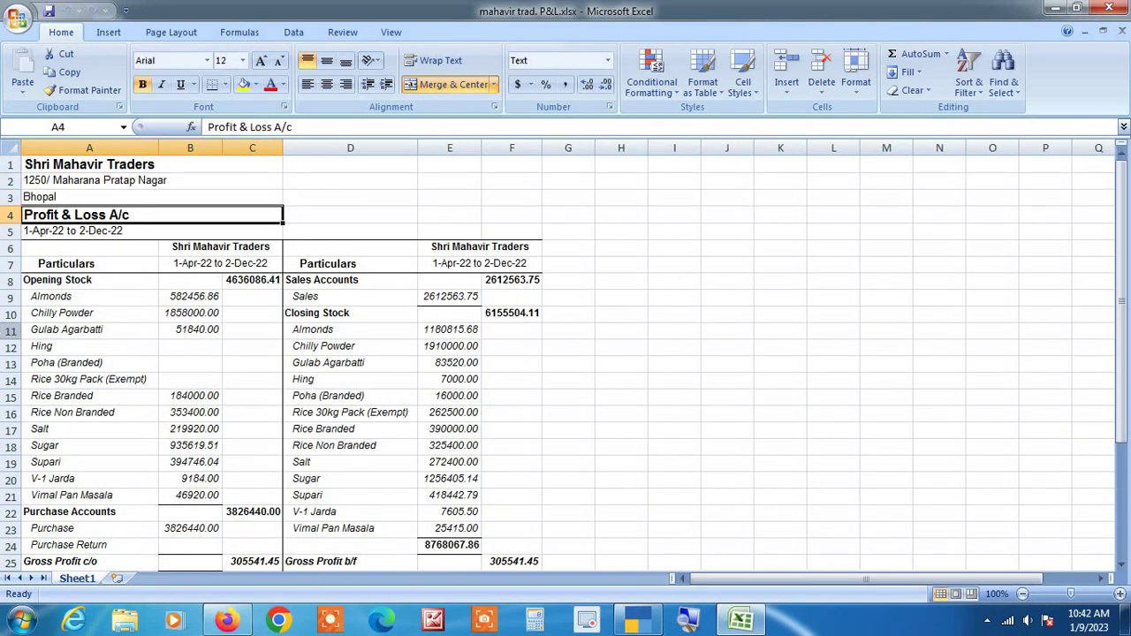
key(Down)
key(Down)
key(Down)
key(Down)
key(Down)
key(Down)
key(Down)
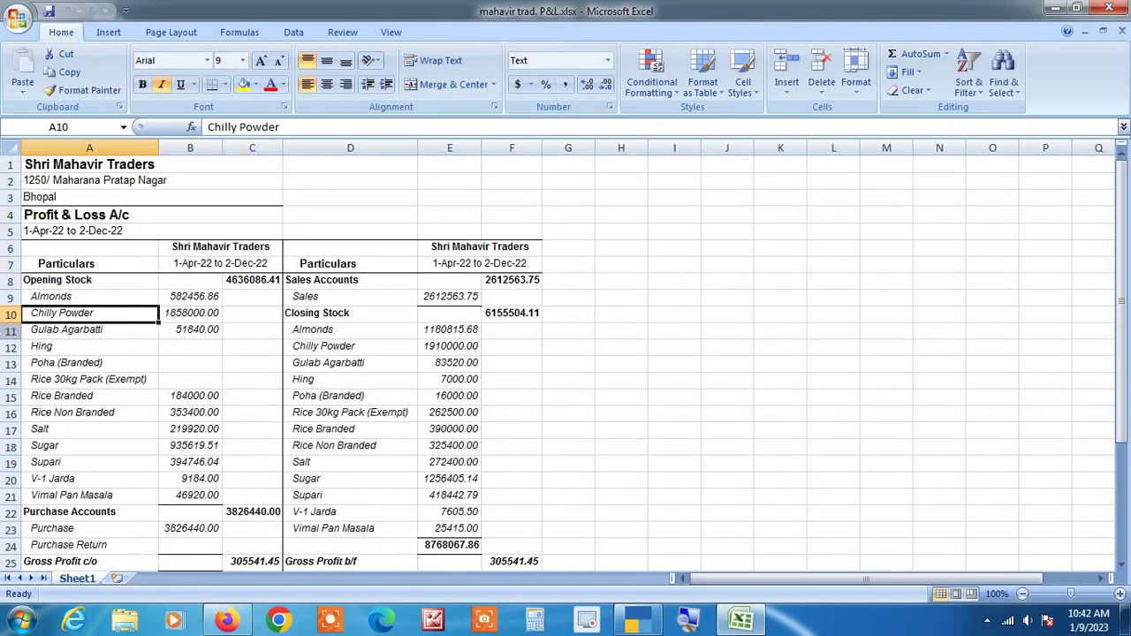
Step: Go through the amounts in column B, from the Opening Stock items through Purchase and Indirect Expenses to below the Total row
key(Right)
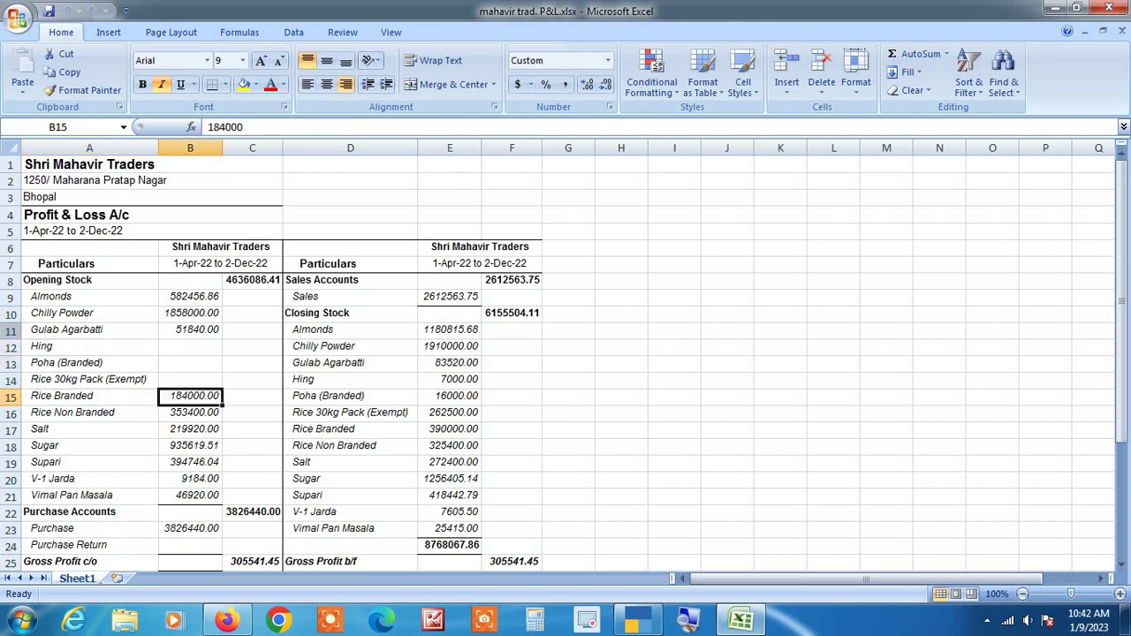
key(Down)
key(Down)
key(Down)
key(Down)
key(Down)
key(Down)
key(Down)
key(Down)
key(Down)
key(Down)
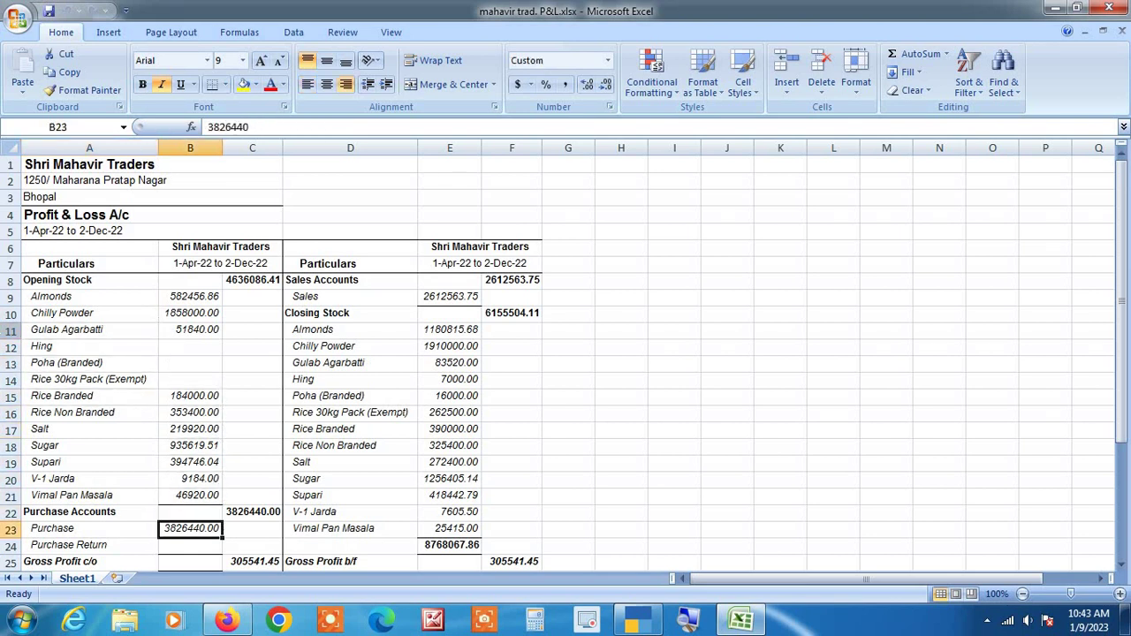
key(Down)
key(Down)
key(Down)
key(Down)
key(Down)
key(Down)
key(Down)
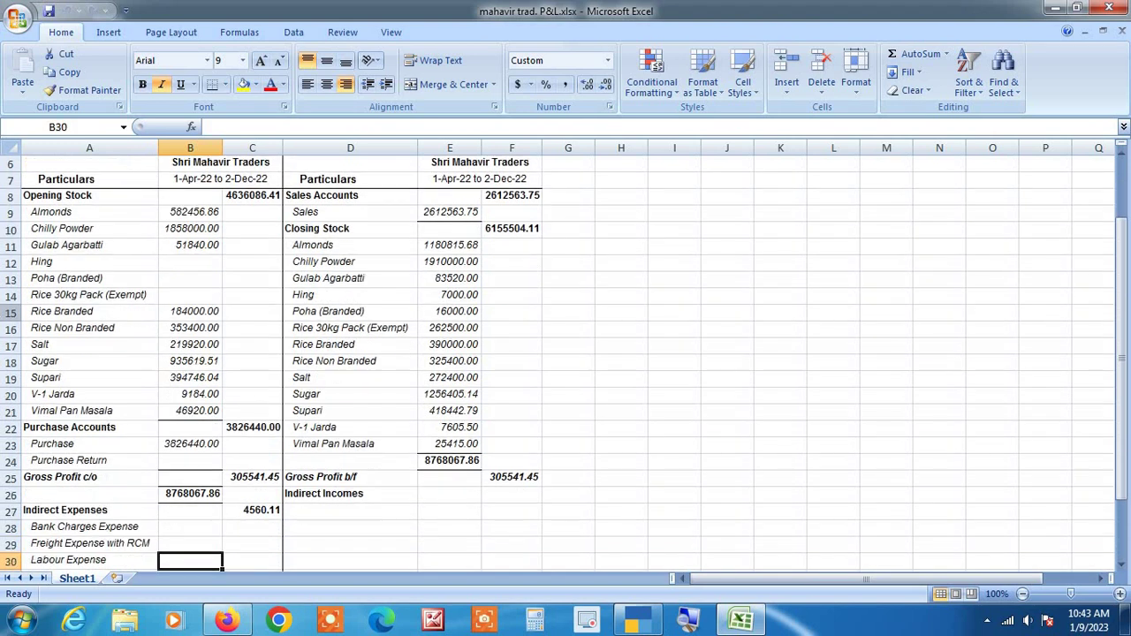
key(Down)
key(Down)
key(Down)
key(Down)
key(Down)
key(Down)
key(Down)
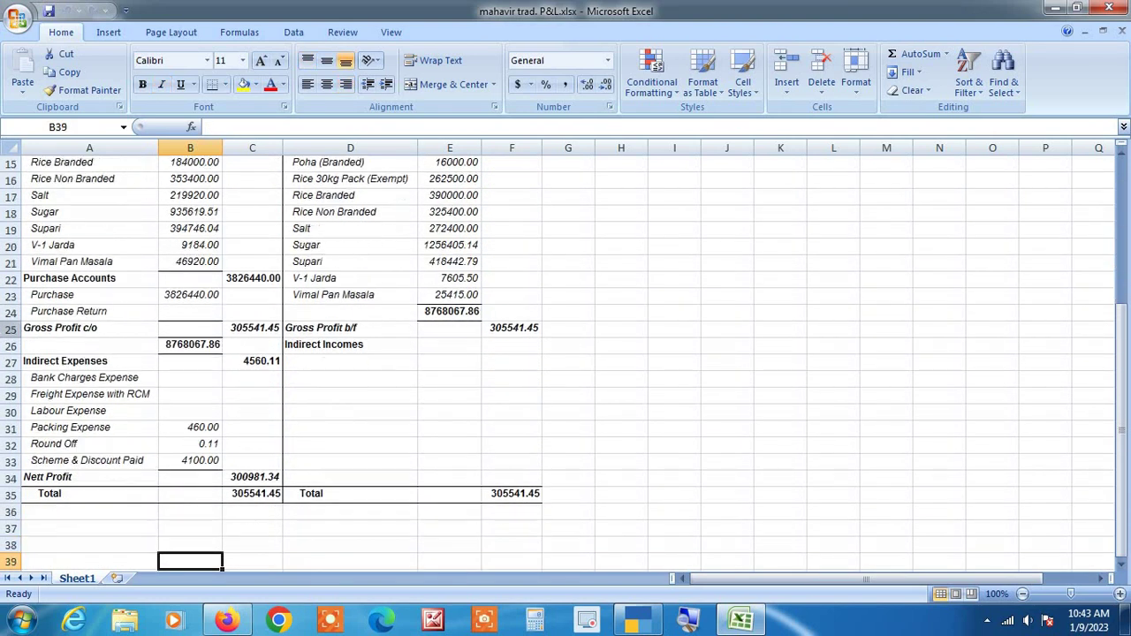
Step: Close the exported workbook and minimize TallyPrime to reach the Windows desktop
click(1109, 8)
click(1041, 13)
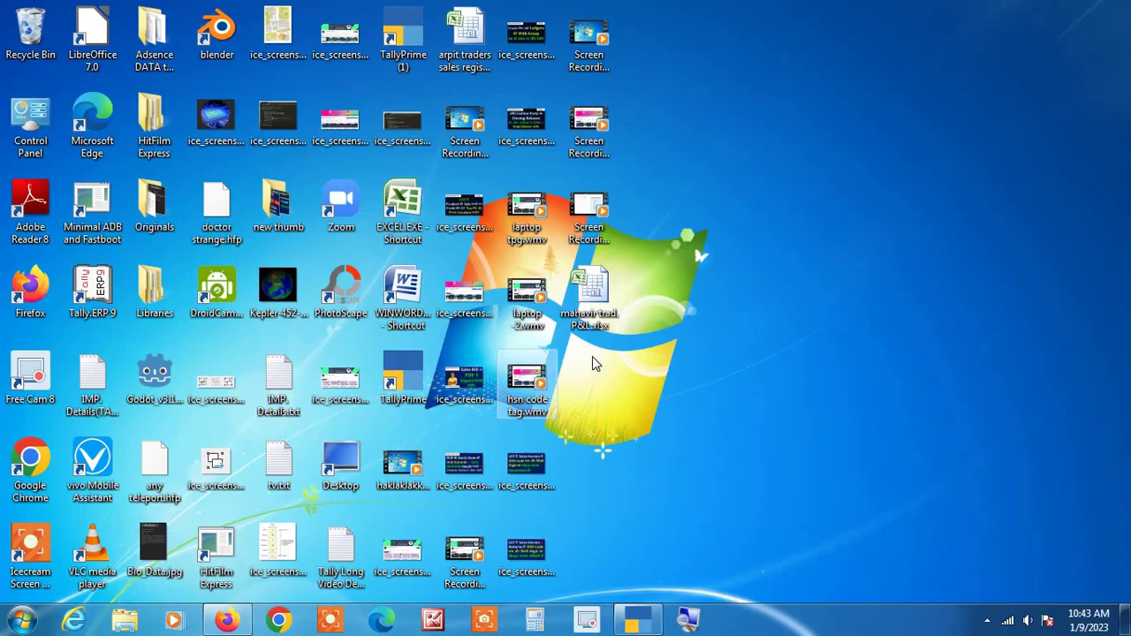
Step: Open mahavir trad. P&L.xlsx from the desktop, look over the maximized Profit & Loss A/c sheet, and close it
double_click(590, 293)
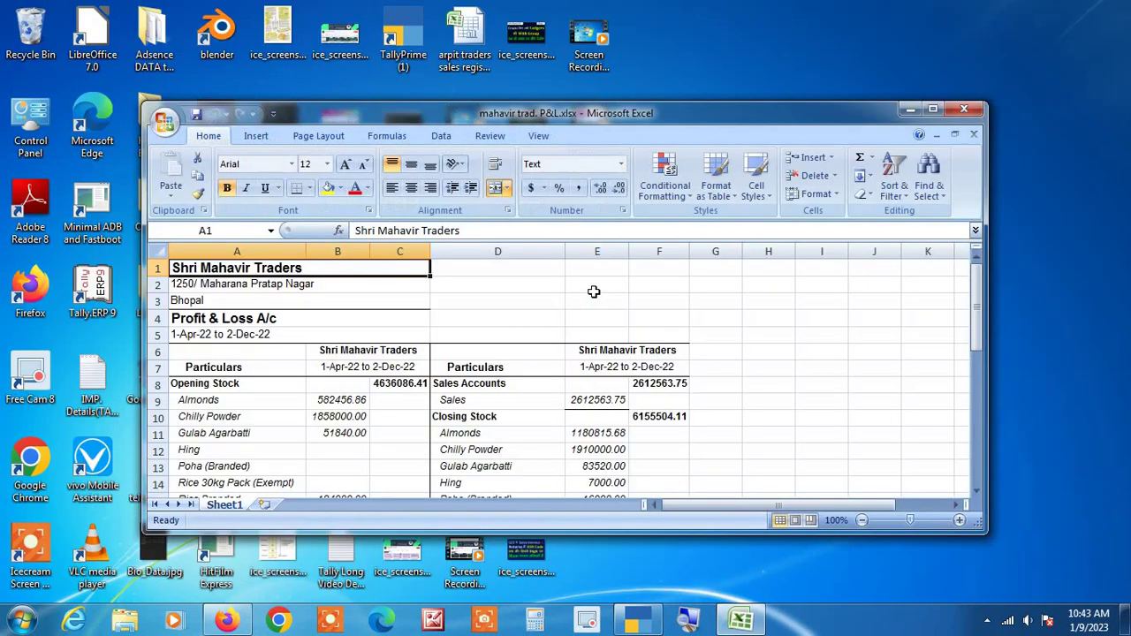
click(932, 110)
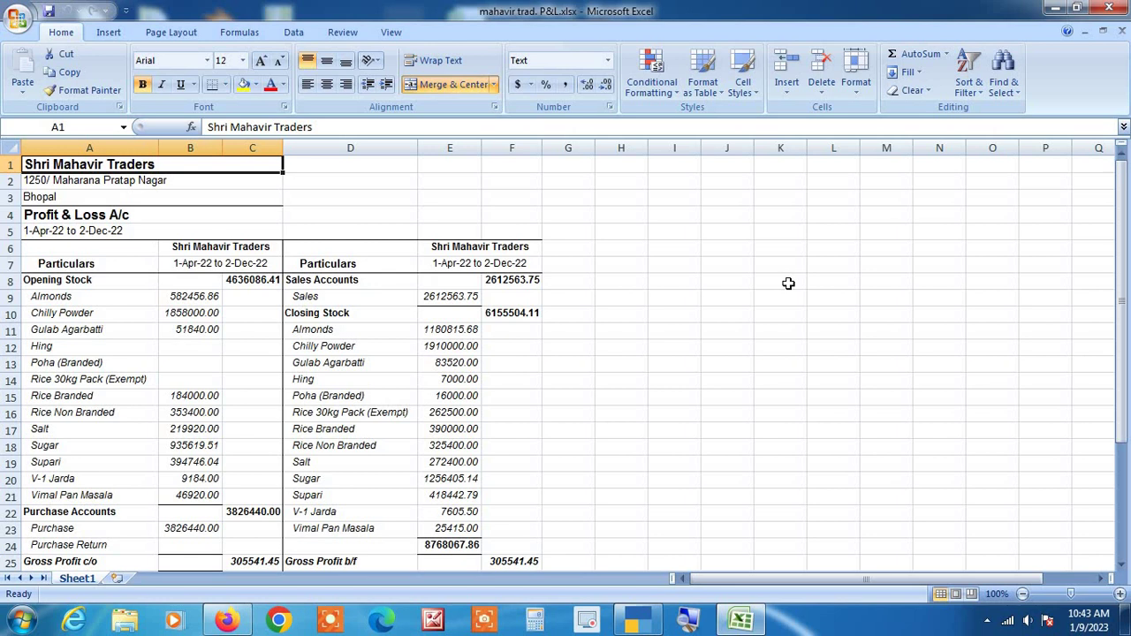
scroll(787, 282, down, 3)
scroll(788, 284, up, 3)
click(1109, 7)
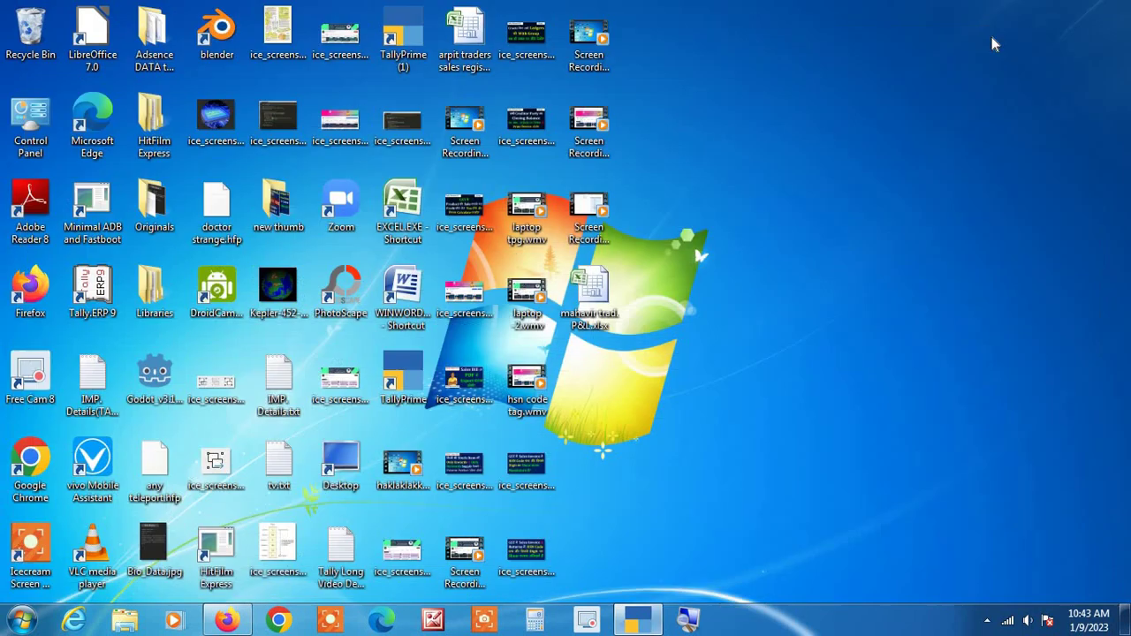
Step: Switch to Windows Explorer in a maximized window and find mahavir trad. P&L.xlsx in the Desktop folder
click(124, 621)
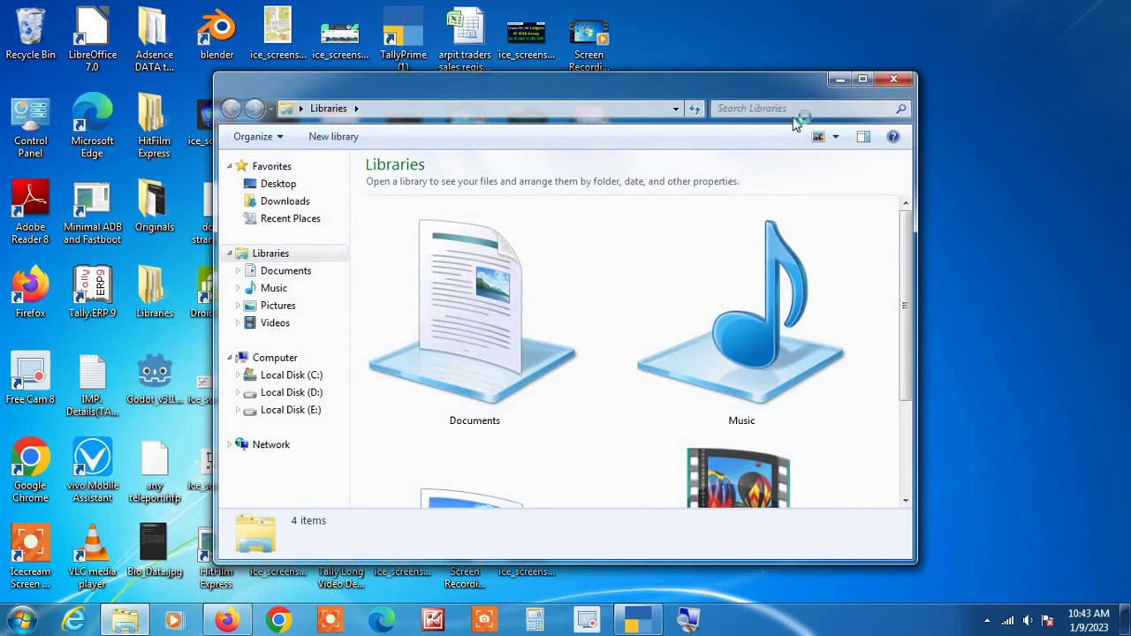
click(863, 81)
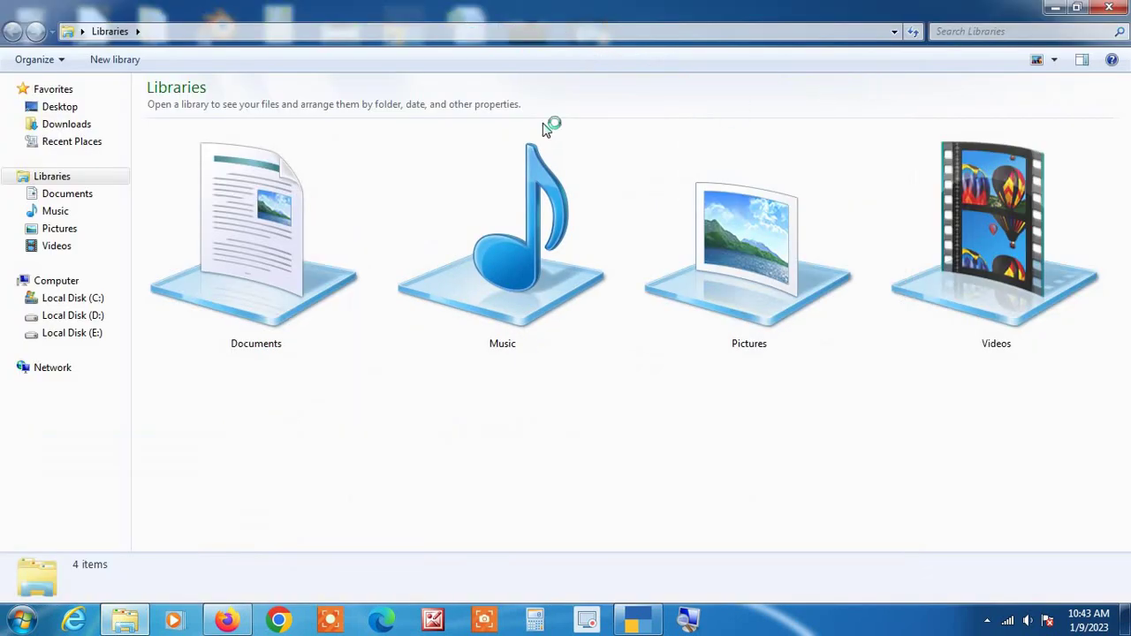
click(95, 107)
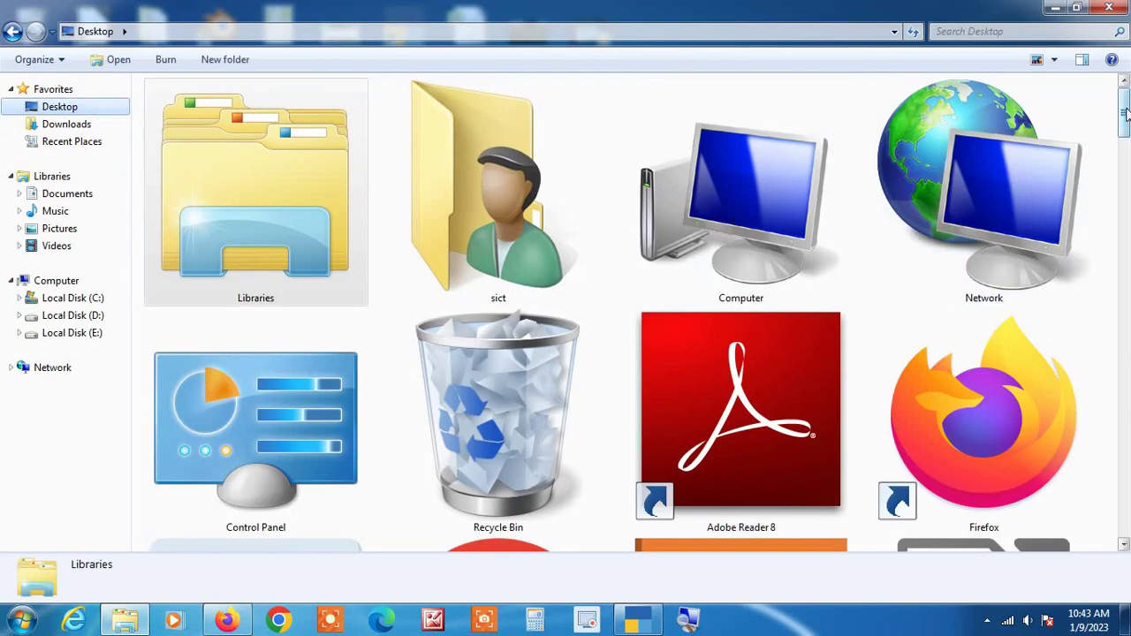
drag(1124, 110, 1124, 480)
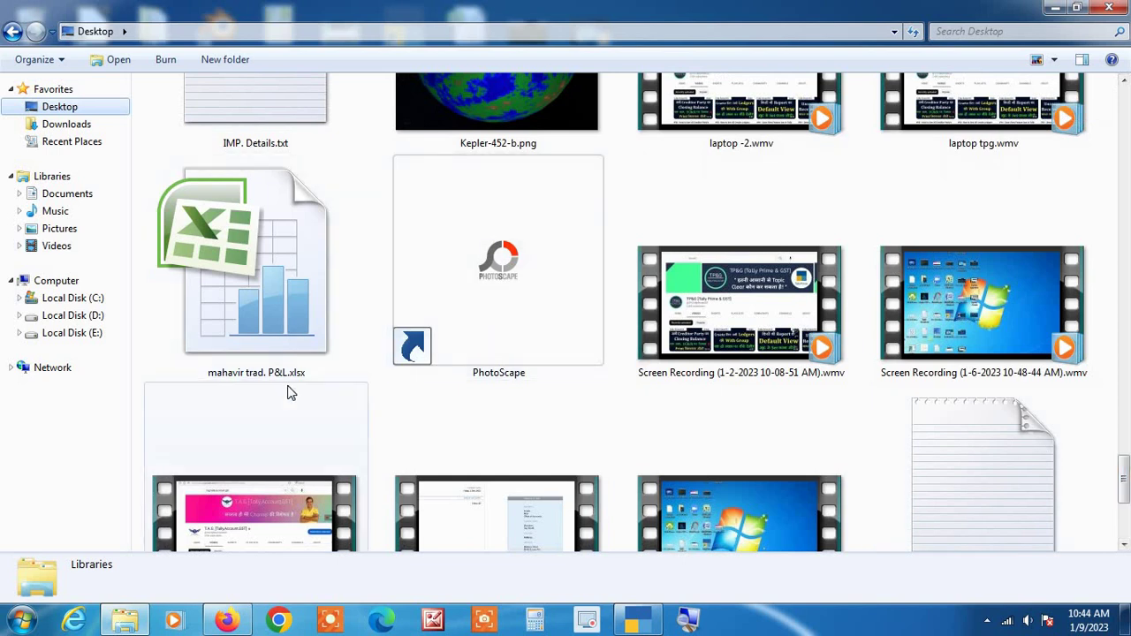
Step: Open mahavir trad. P&L.xlsx from the Desktop folder to check it maximized, and close both the workbook and the Explorer window
double_click(276, 285)
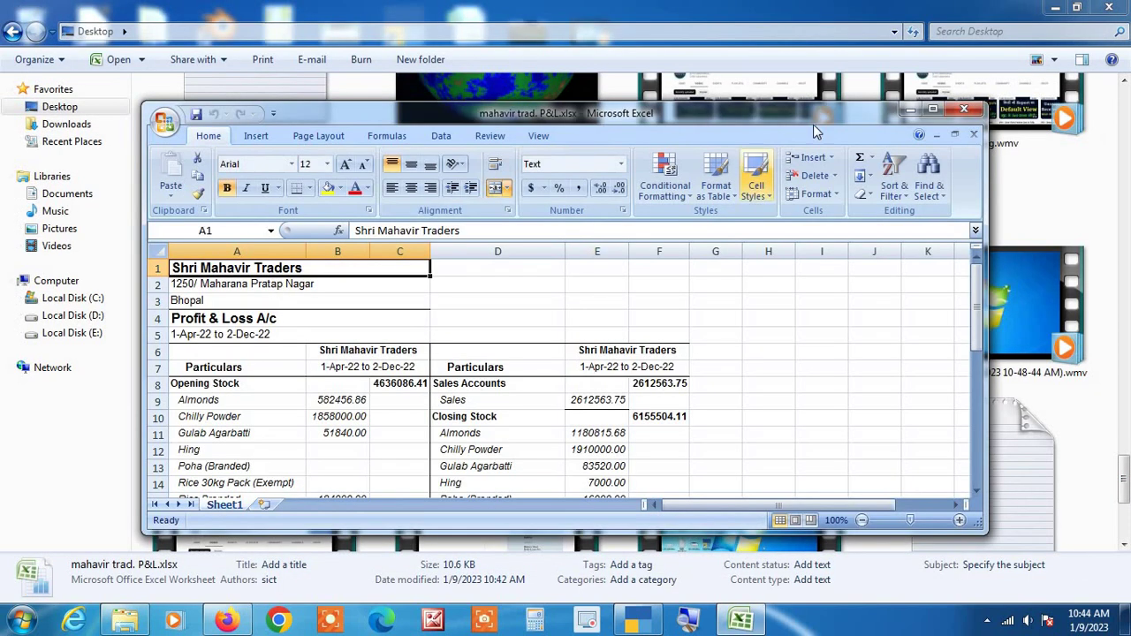
click(932, 108)
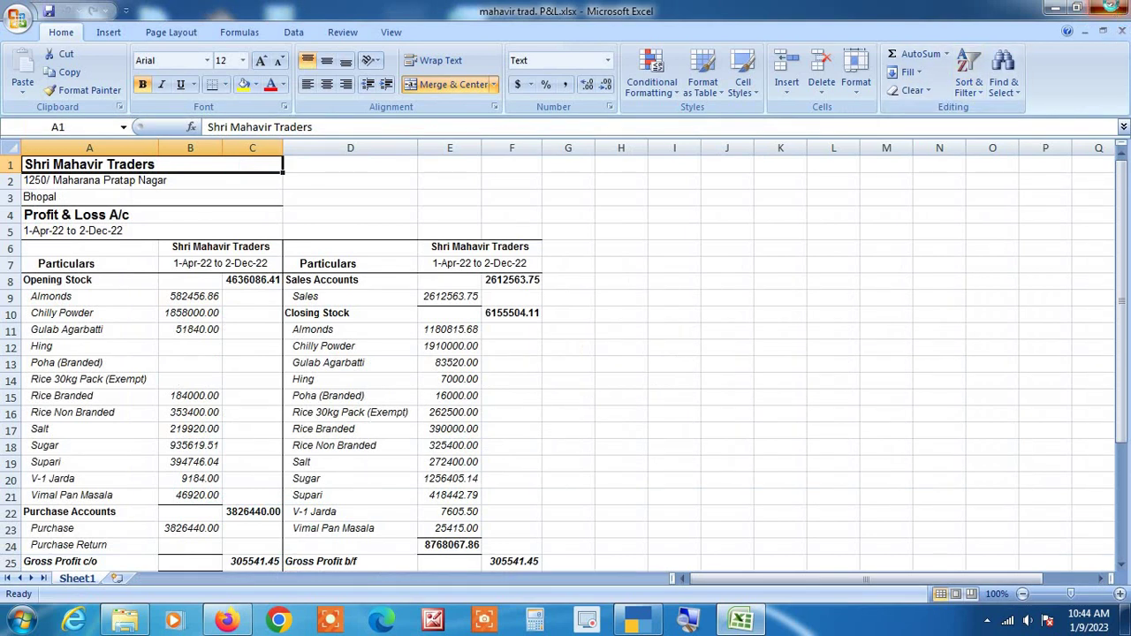
click(1108, 8)
click(1109, 8)
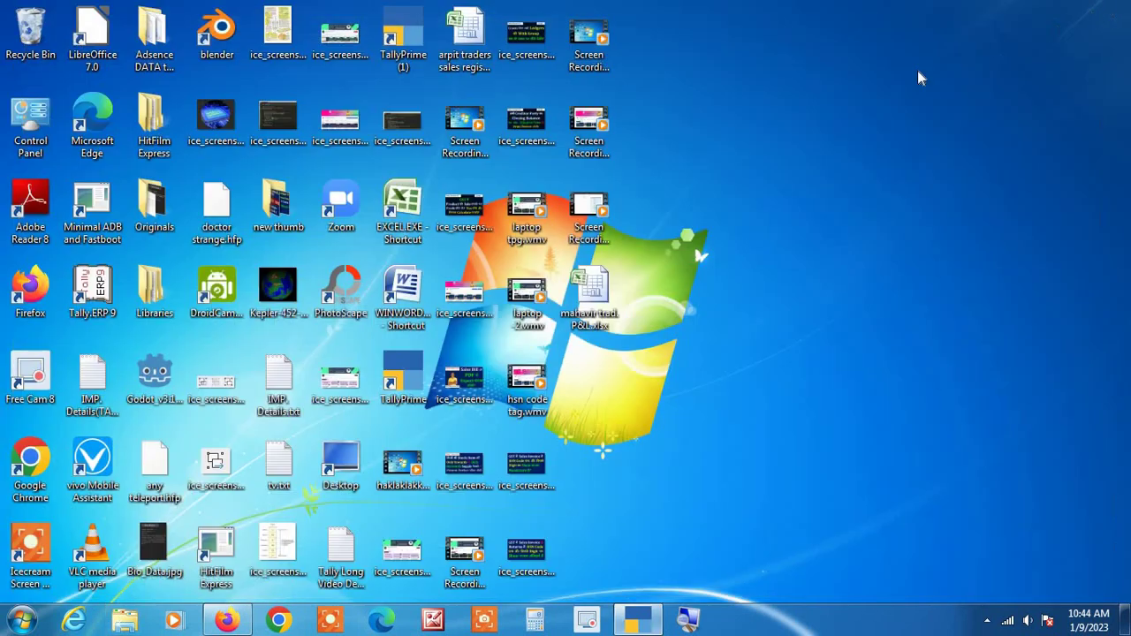
Step: Switch back to TallyPrime and leave the Profit & Loss A/c report for the Gateway of Tally
click(638, 618)
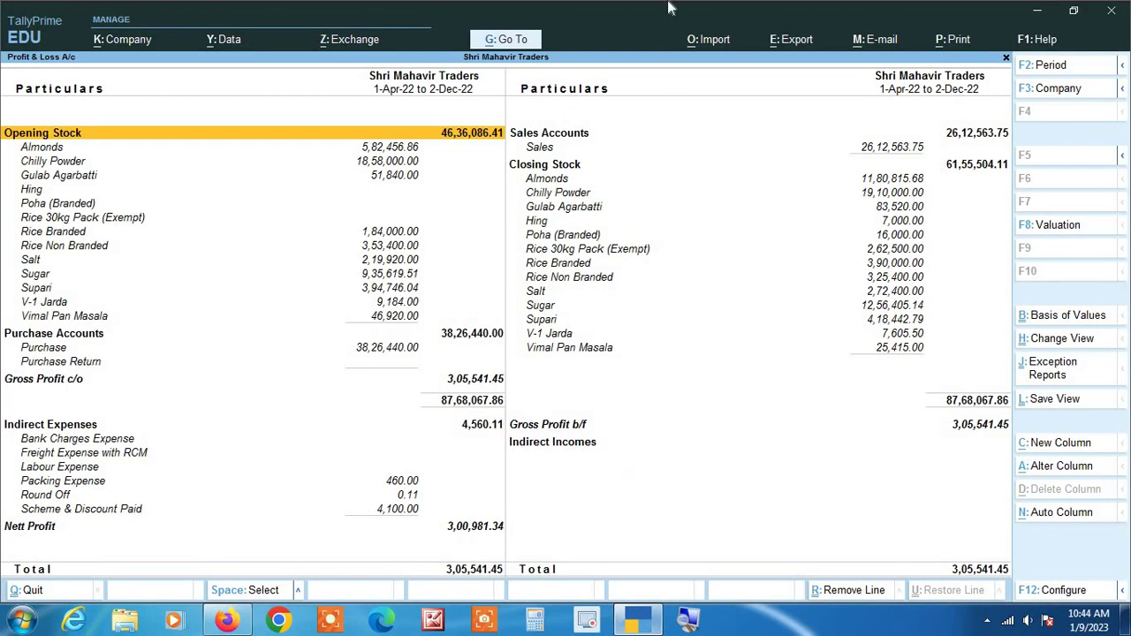
key(Escape)
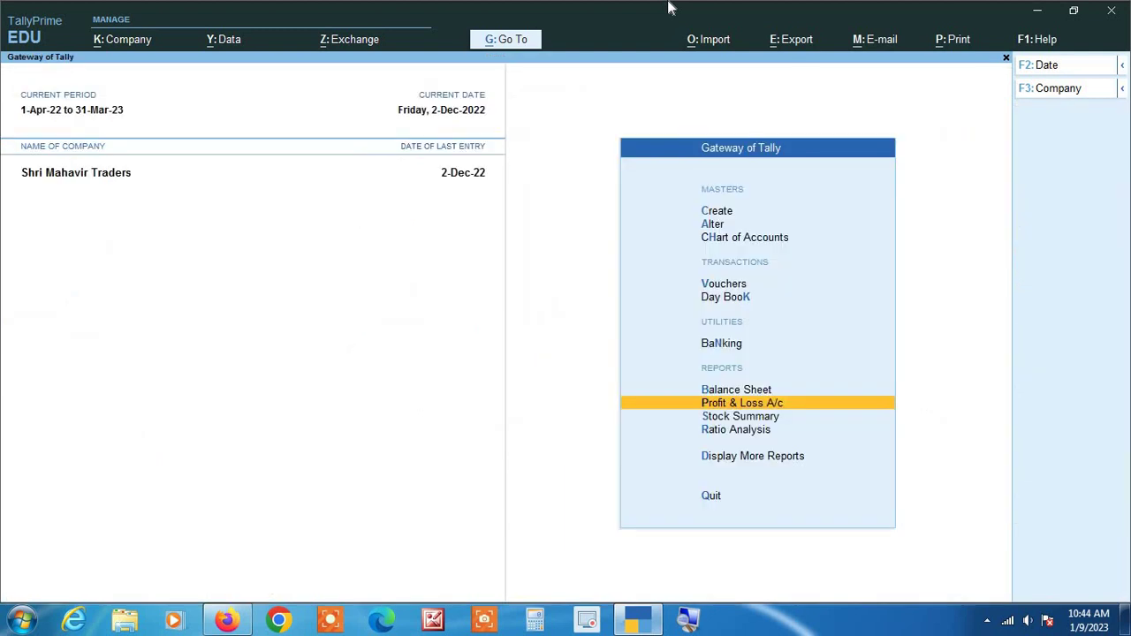